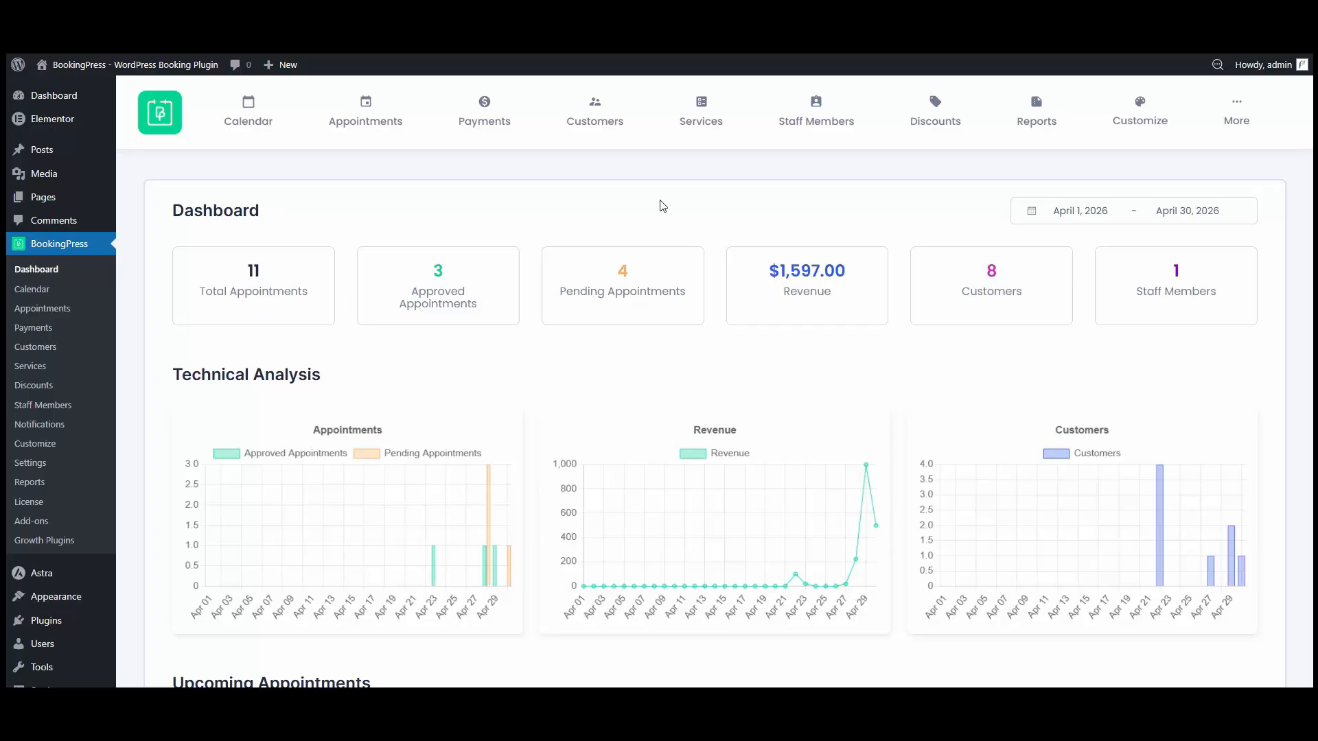
Step: Create a new service category named Therapy & Healing from the services page's category manager
click(701, 135)
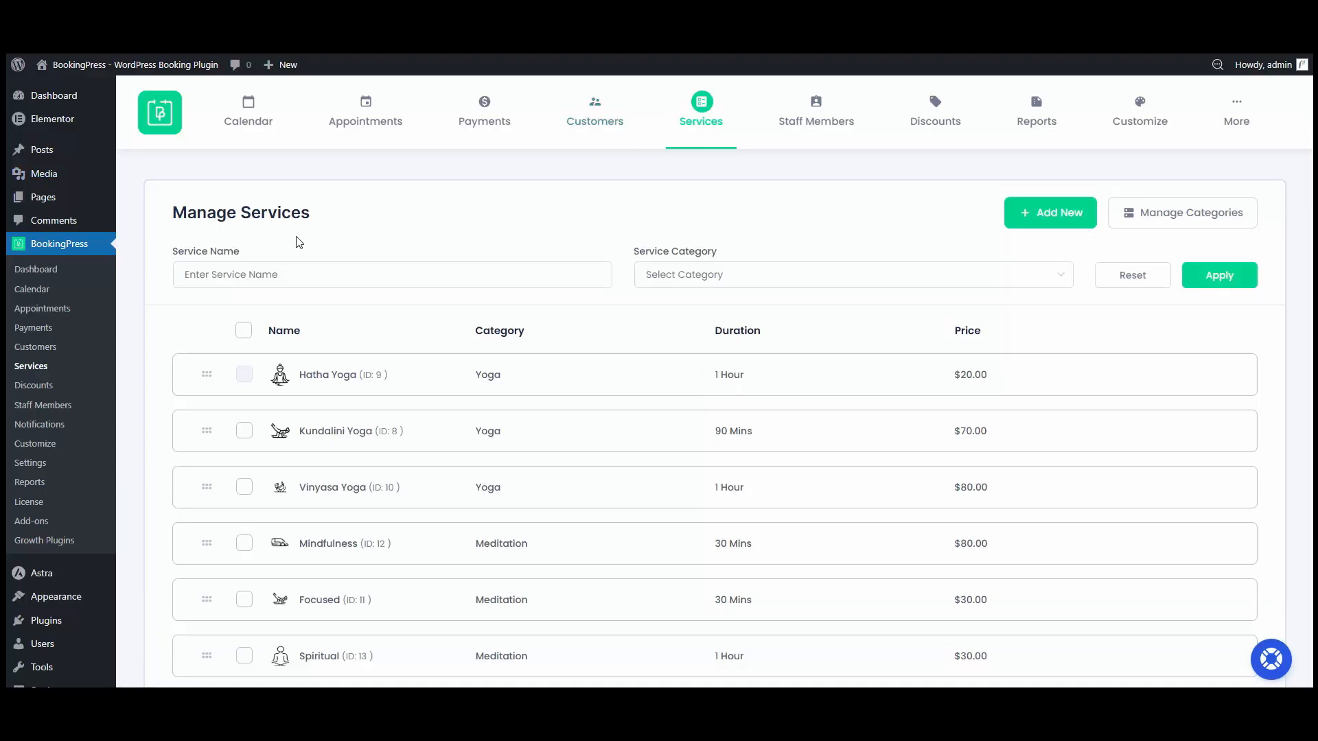
scroll(294, 247, down, 3)
scroll(977, 486, up, 3)
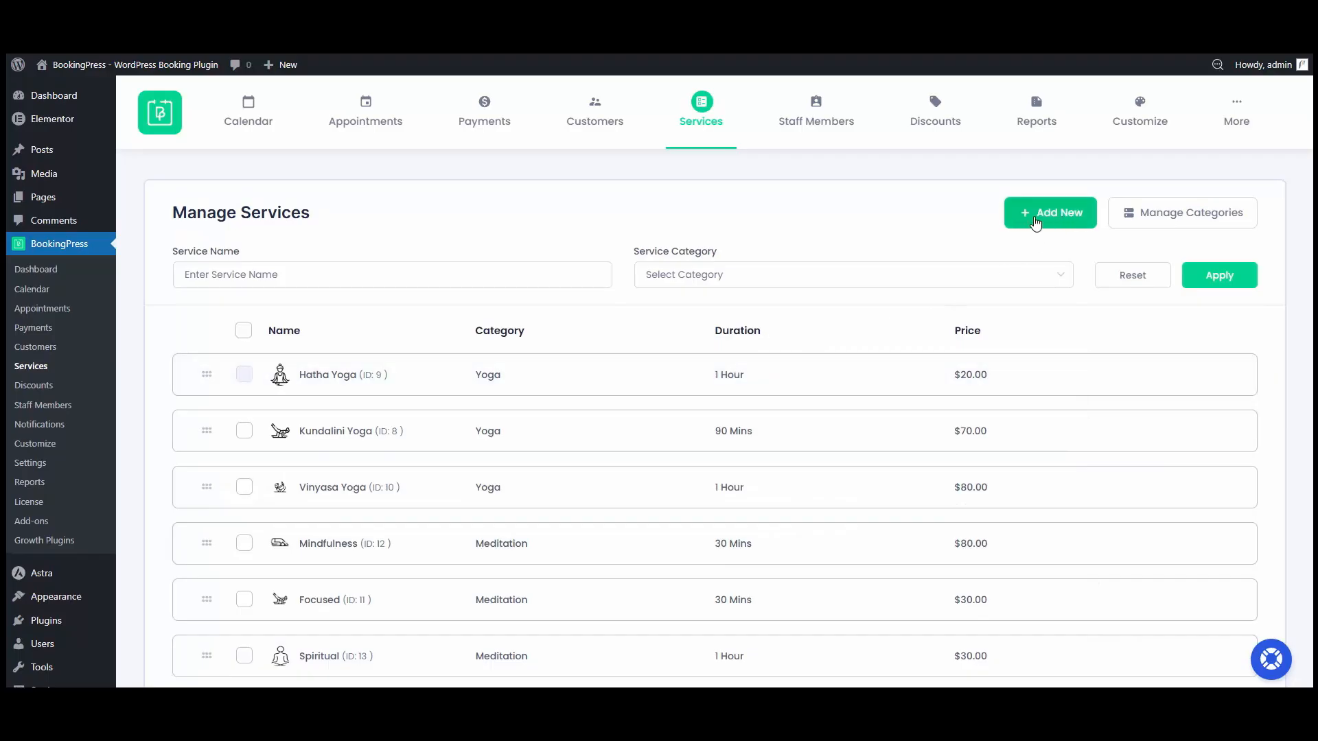
click(1174, 218)
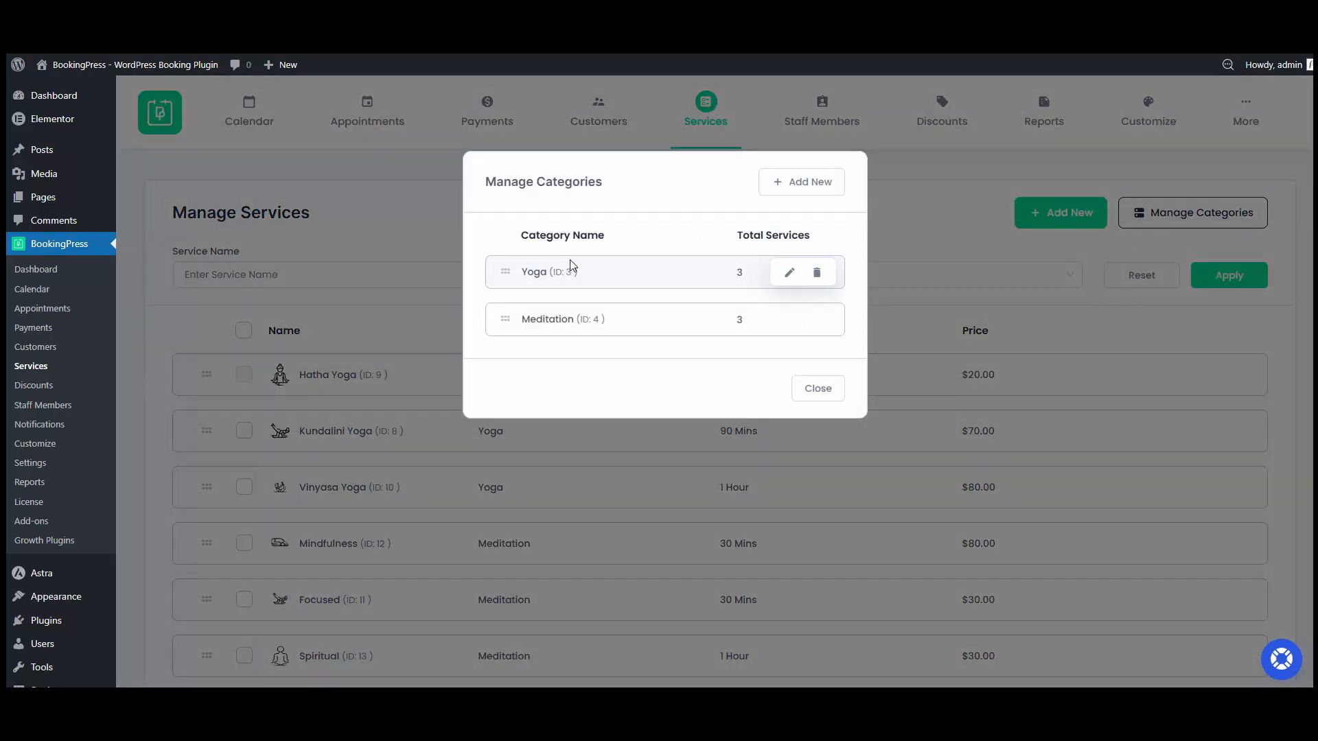
click(795, 183)
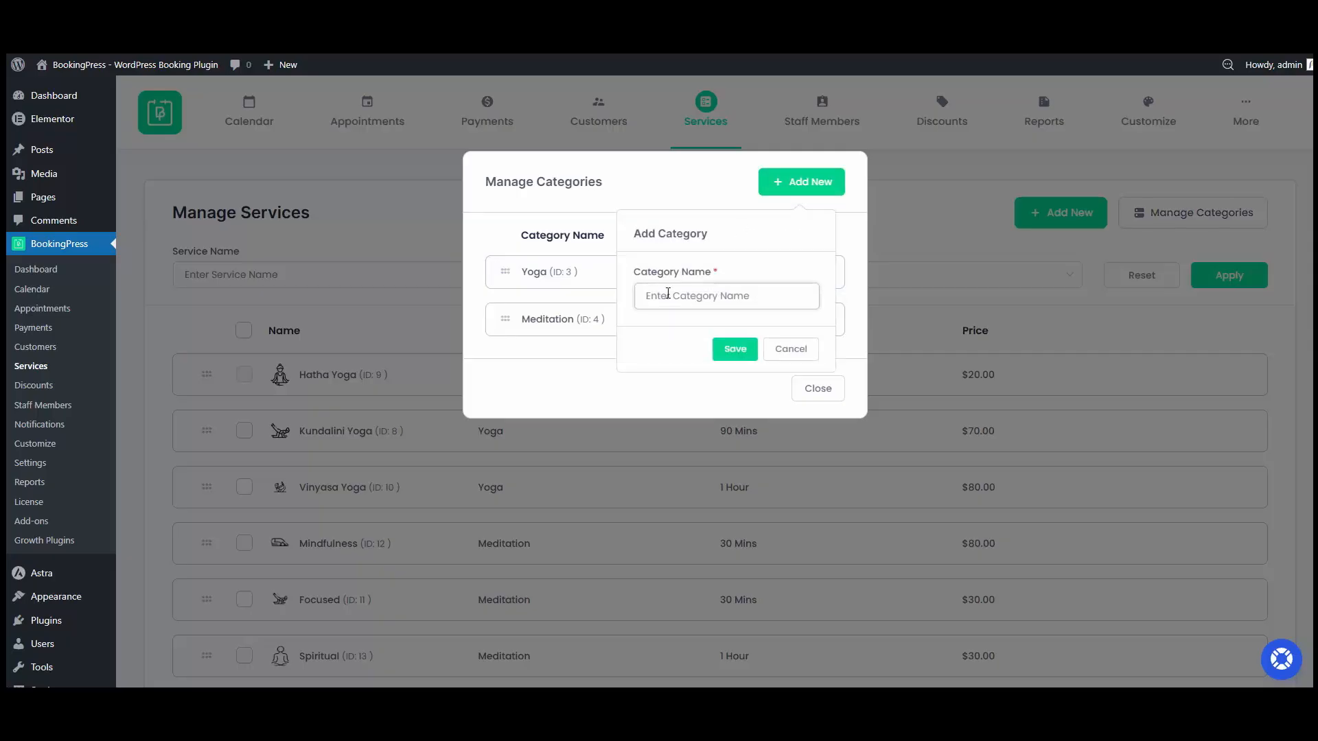
text(Therapy & Healing)
click(733, 350)
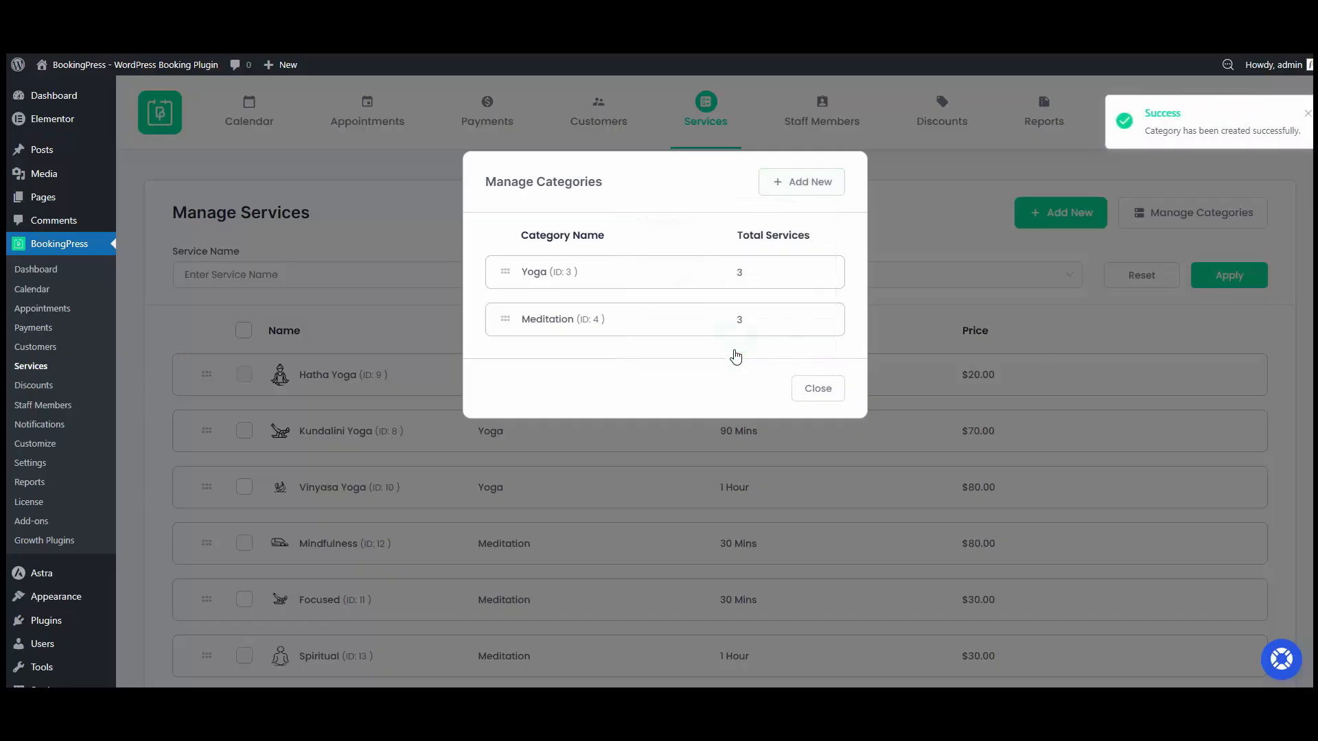
mouse_move(540, 371)
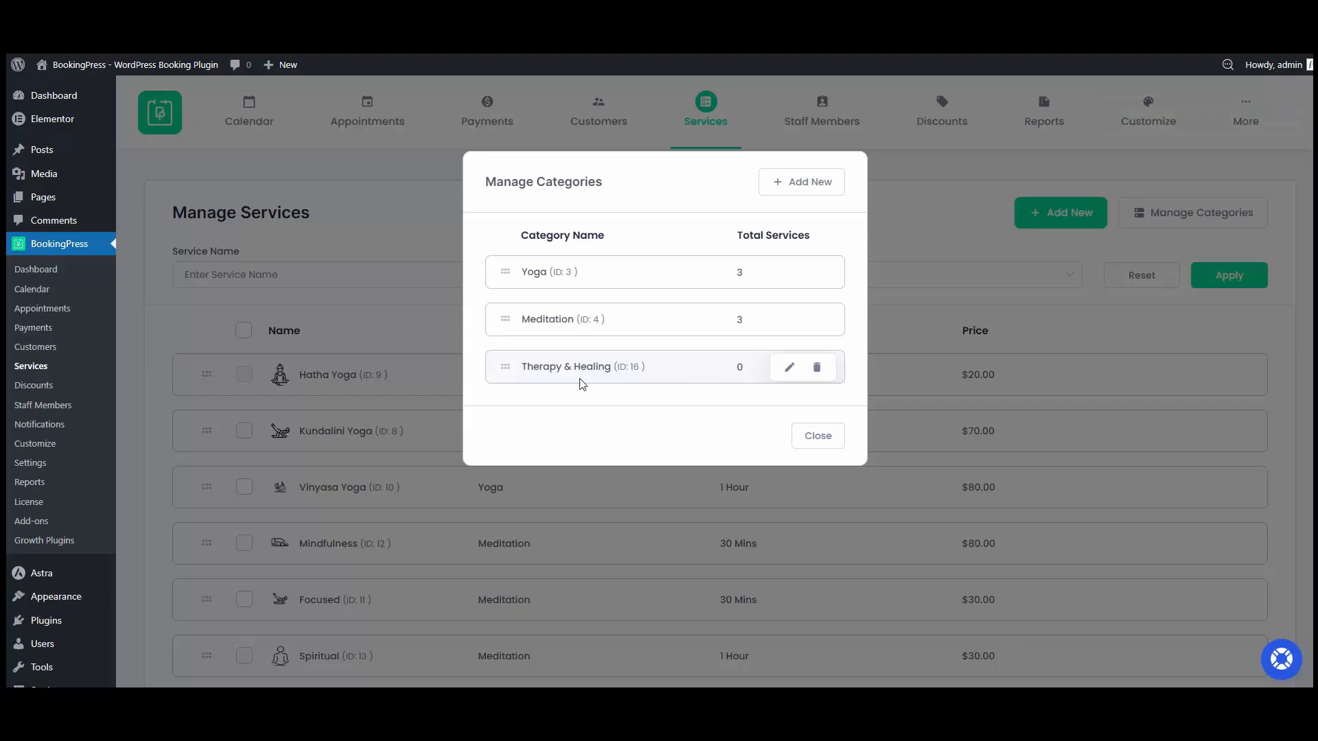
click(823, 446)
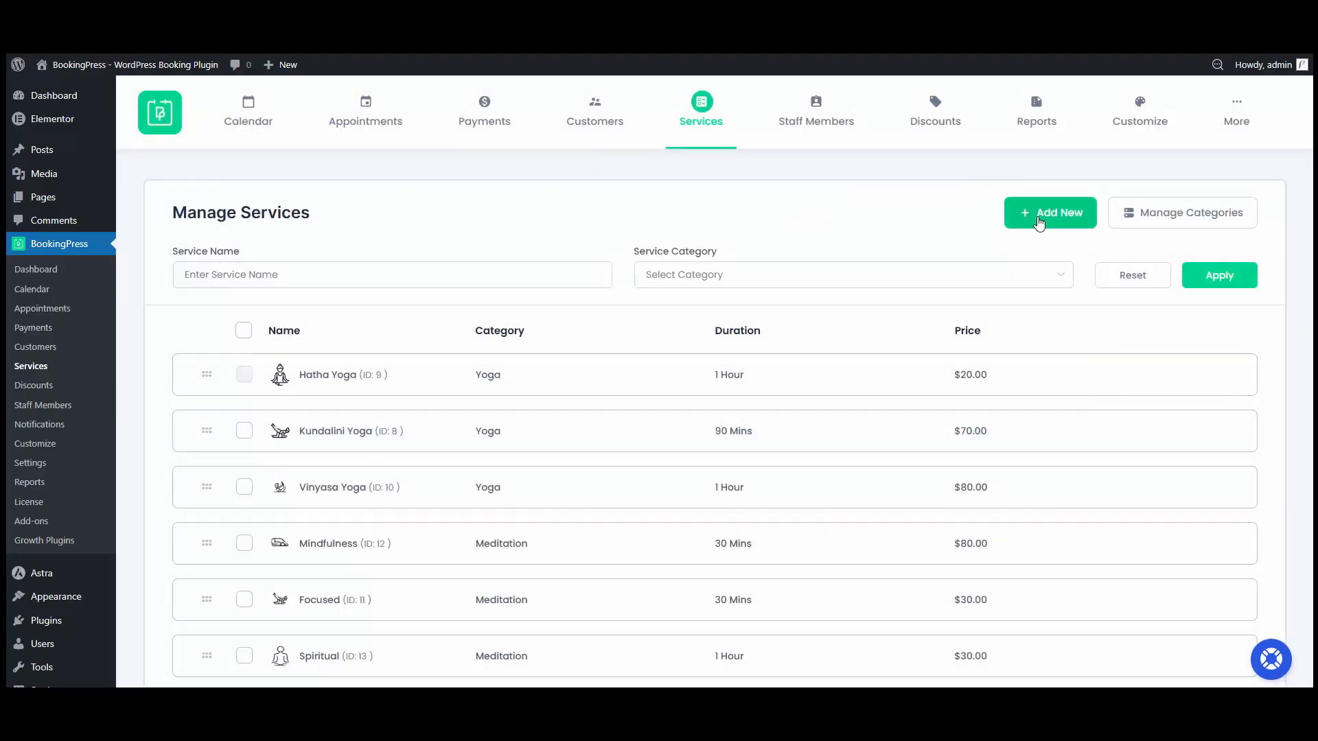
Step: Start adding a new service and upload breathing-therapy.webp as its image
click(1039, 223)
scroll(721, 418, down, 4)
scroll(561, 573, up, 4)
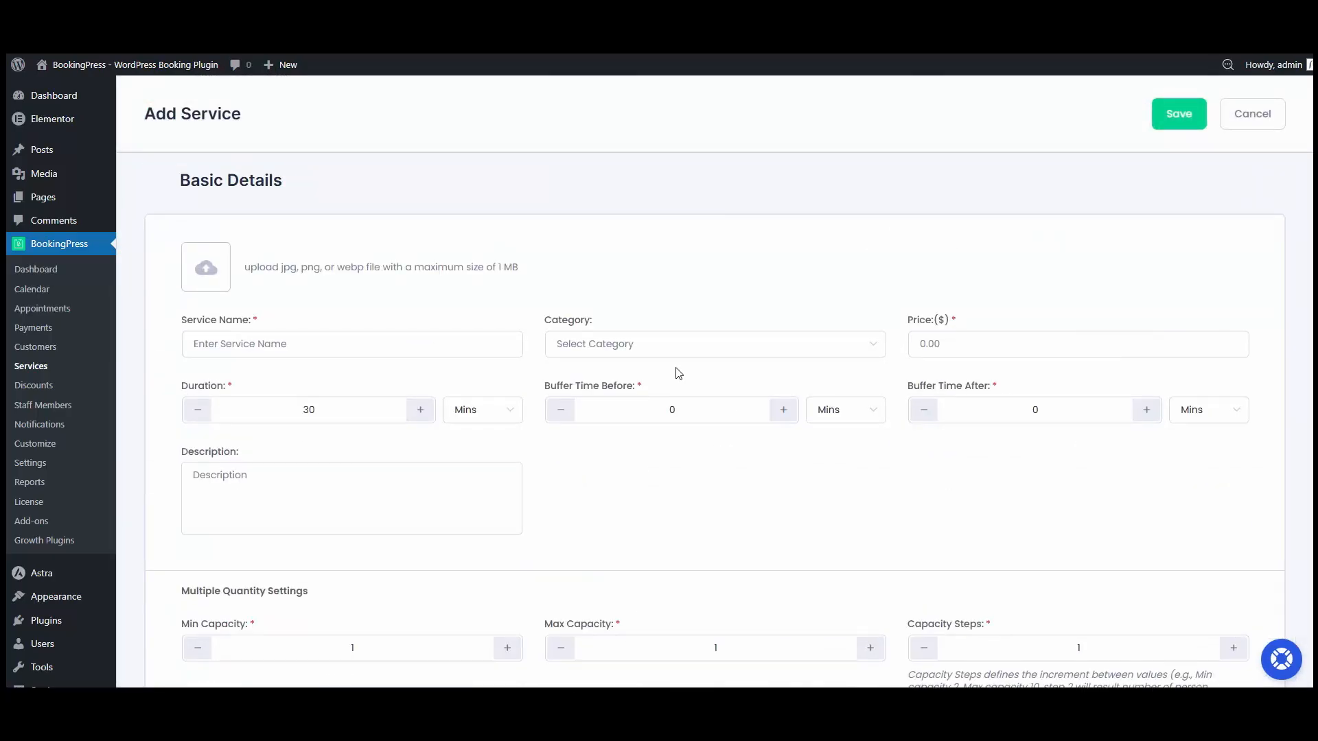
click(348, 275)
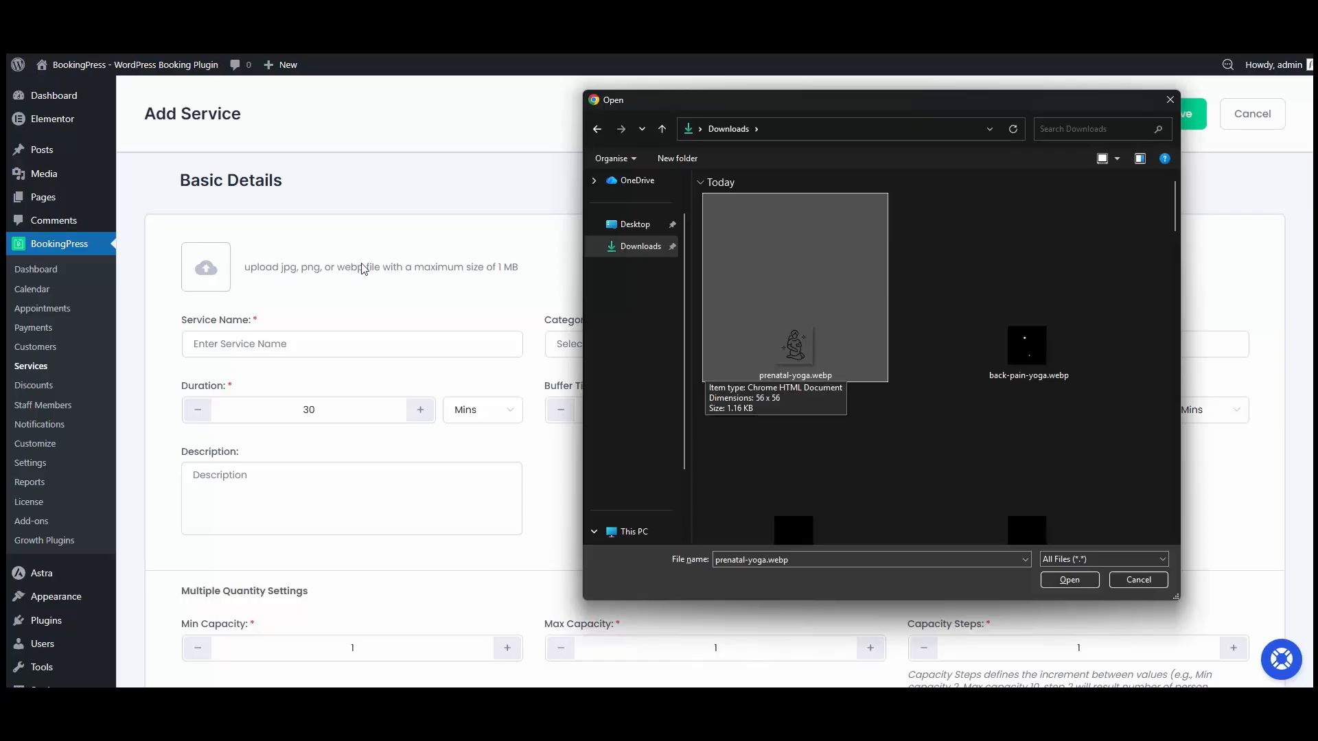
click(1004, 442)
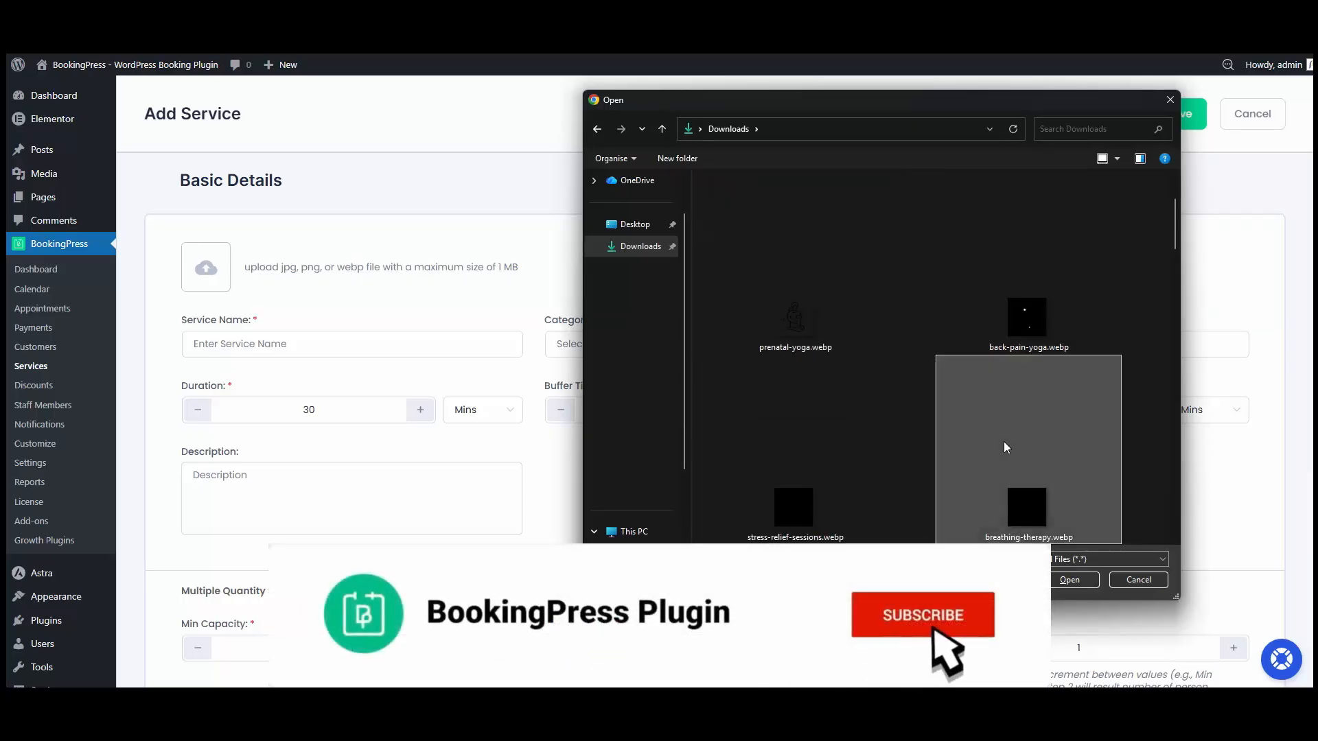
click(1058, 581)
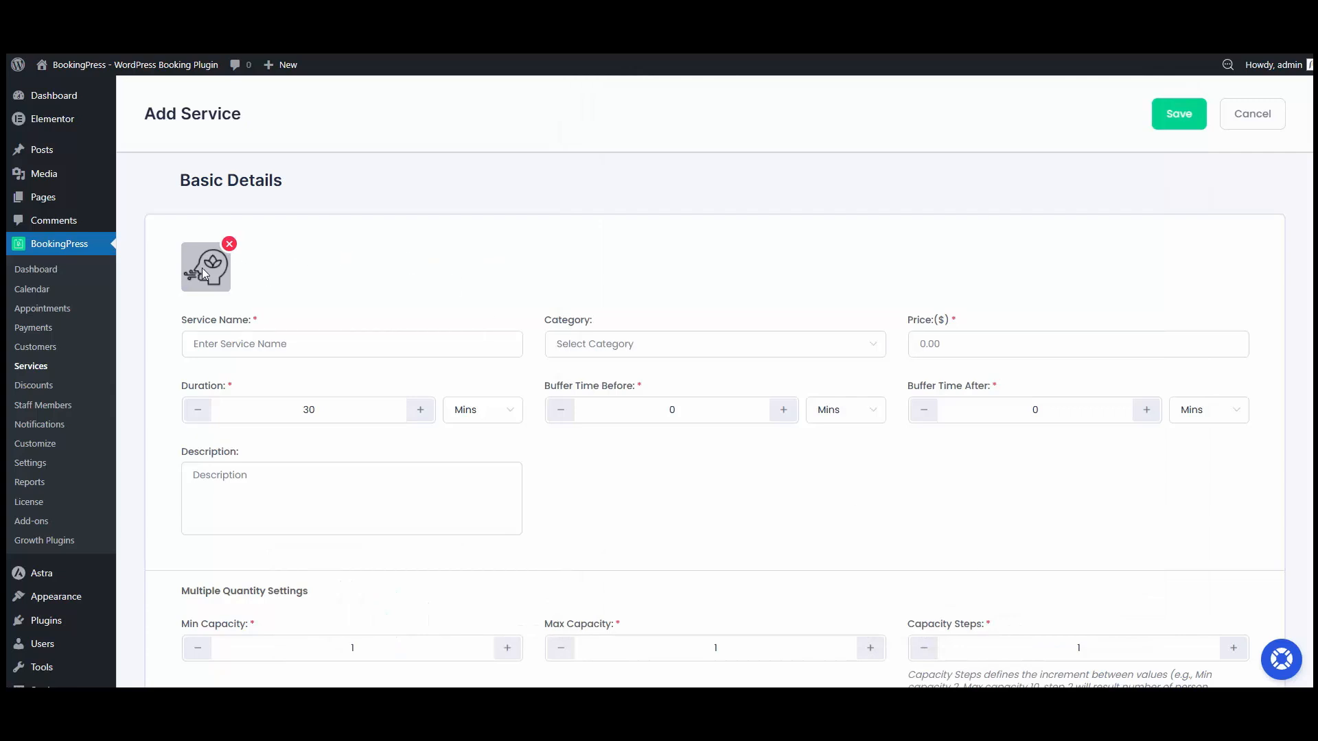
Step: Enter the service name Breathing Therapy, category Therapy & Healing, price 49 and a duration of 1 hour
click(230, 341)
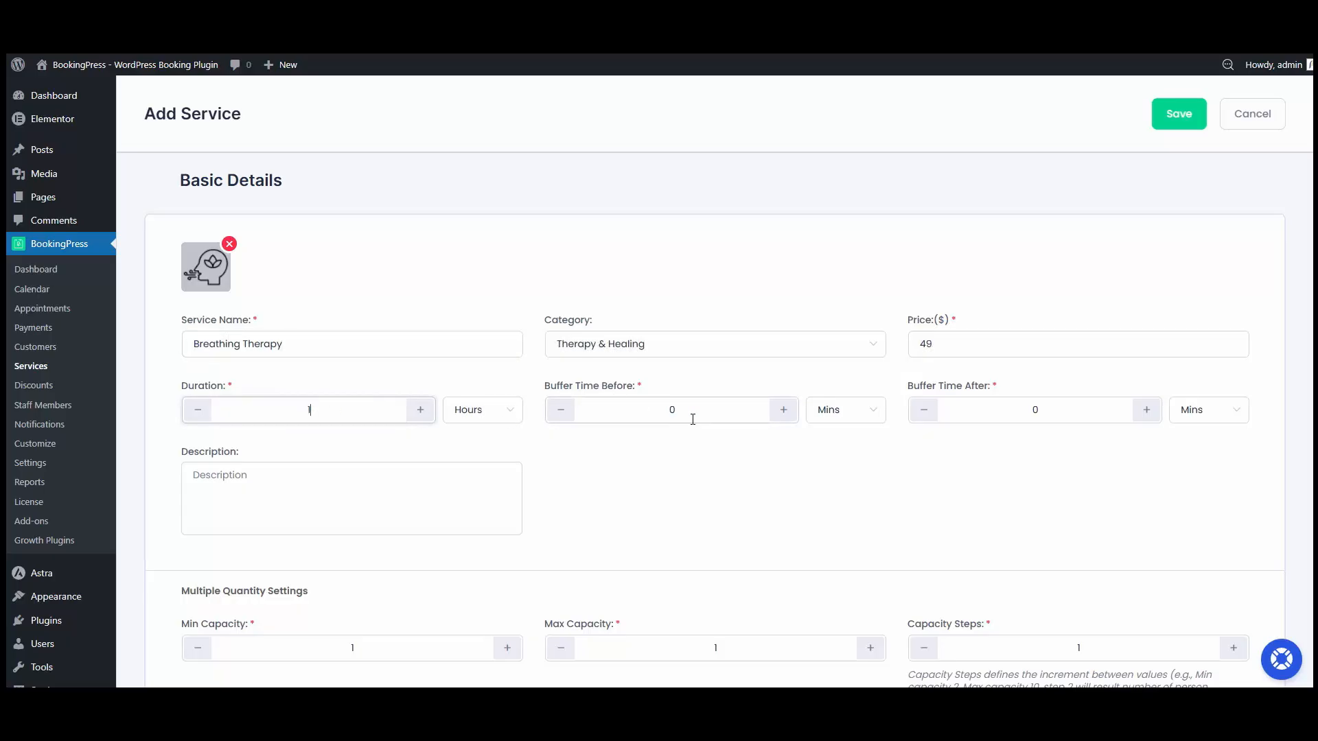
click(855, 416)
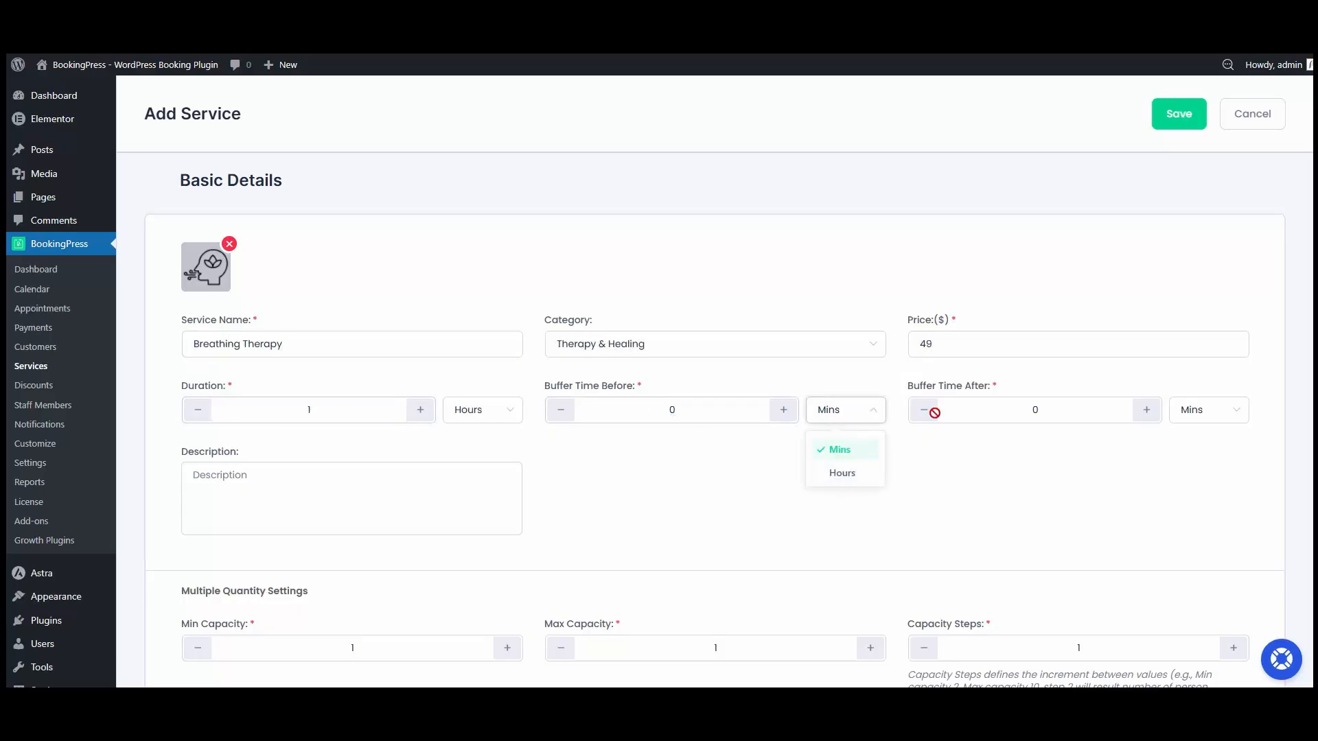
click(1210, 414)
click(1077, 472)
Step: Paste a description of the guided breathing session for stress, focus and relaxation, suitable for all experience levels
click(363, 491)
text(A guided session using breathing techniques to reduce stress, improve focus, and relax the mind and body. Suitable for all experience levels.)
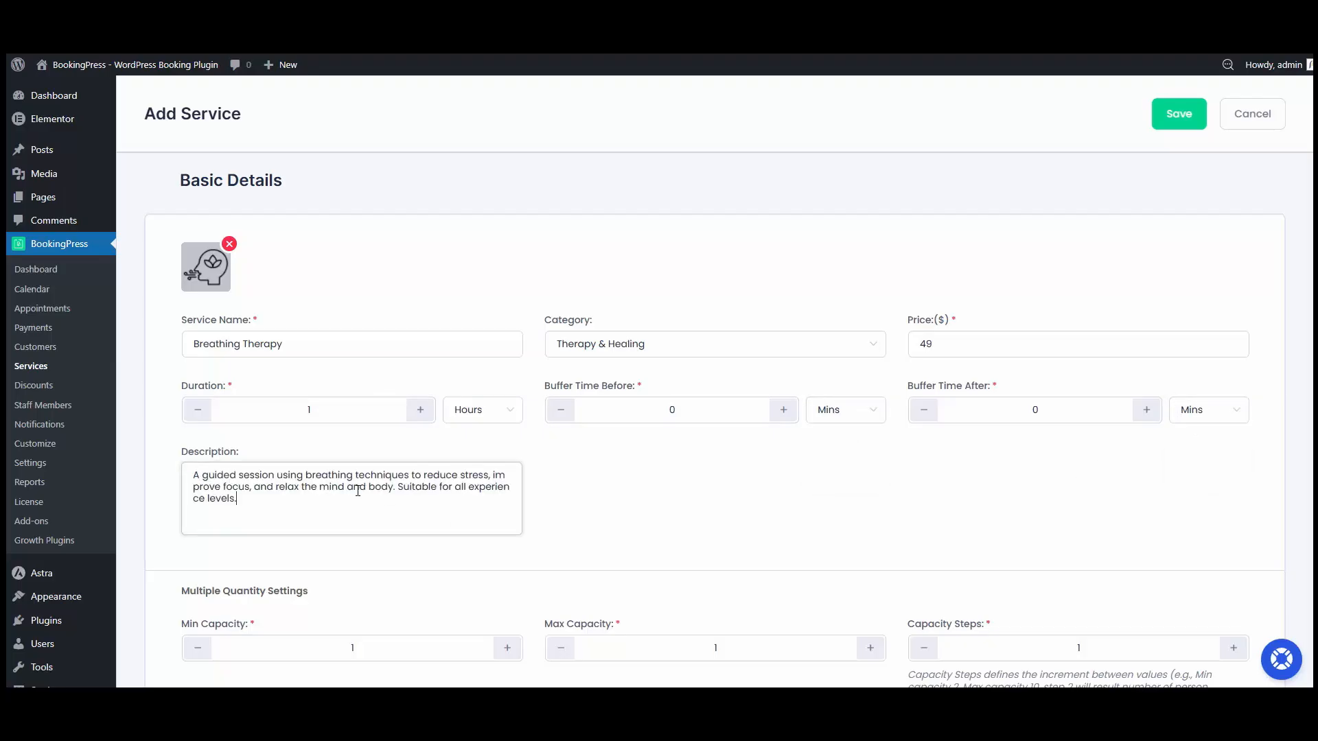
scroll(349, 492, down, 2)
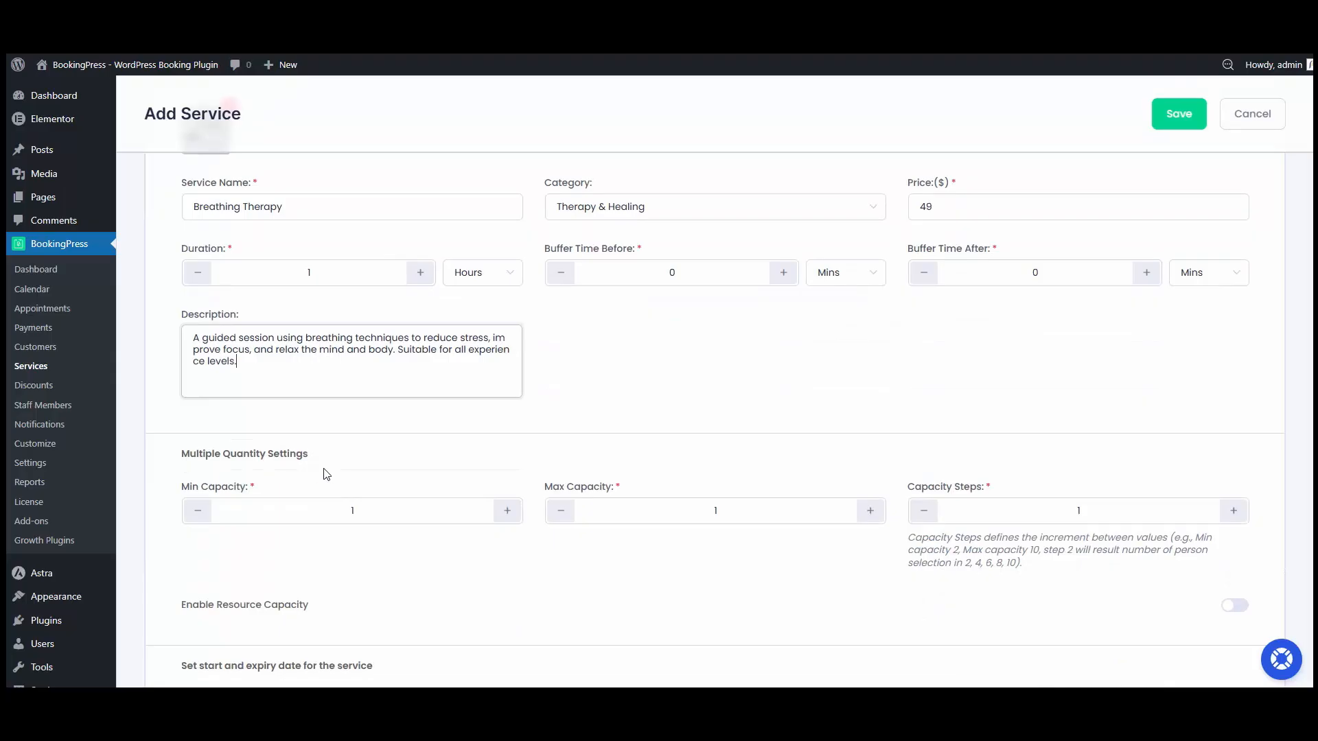
scroll(324, 471, down, 1)
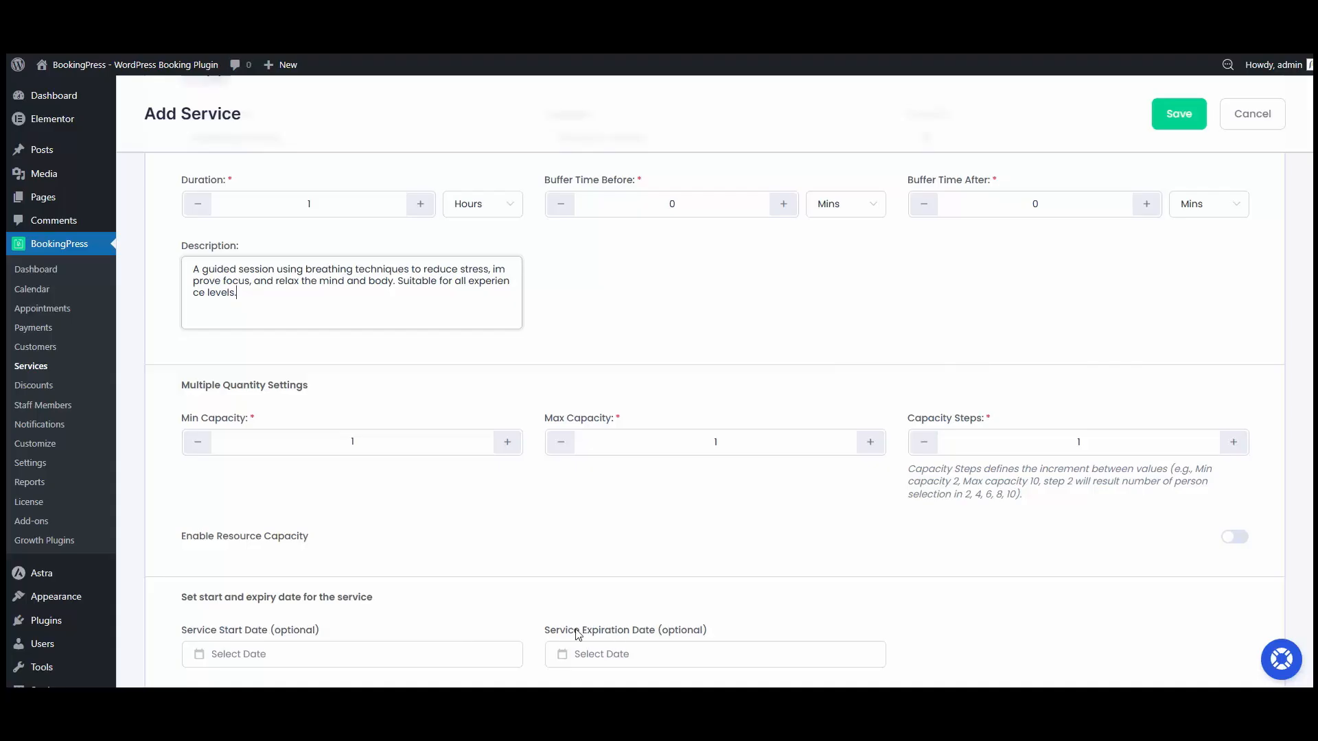
click(610, 628)
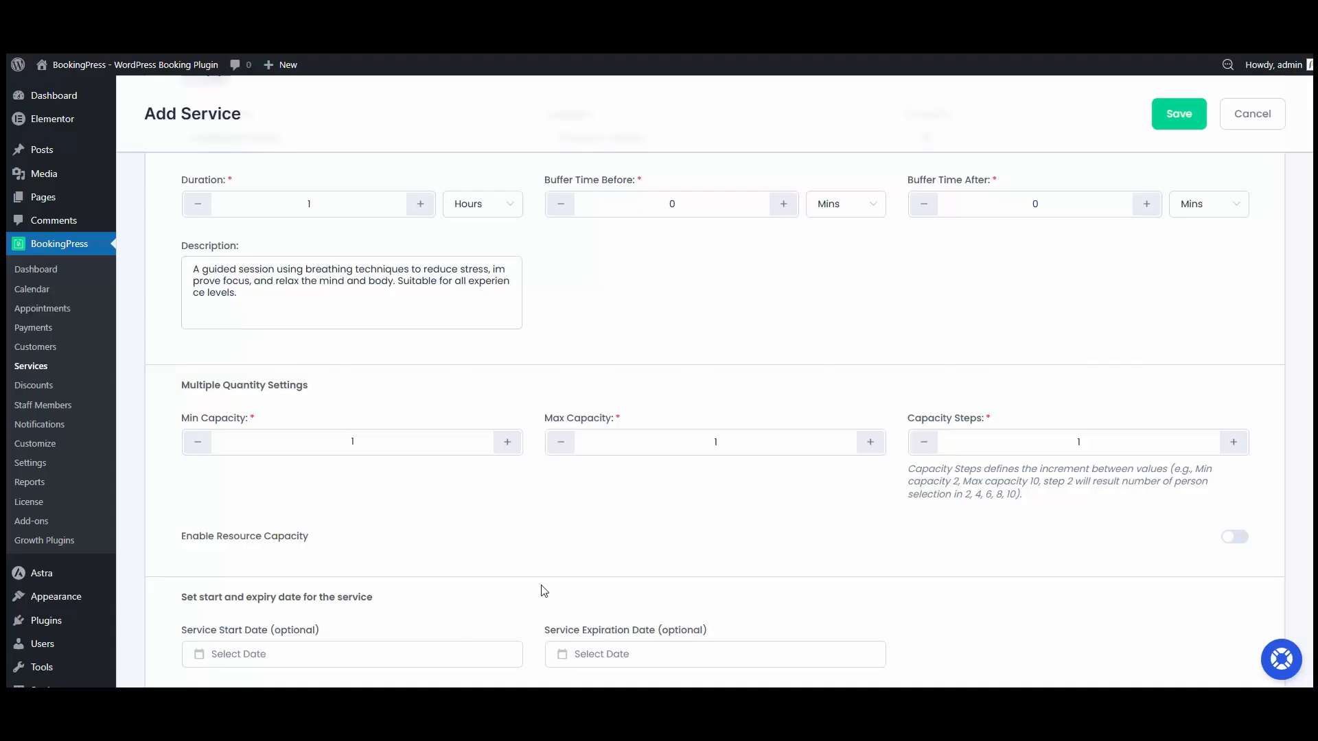
scroll(544, 591, down, 3)
scroll(415, 524, down, 1)
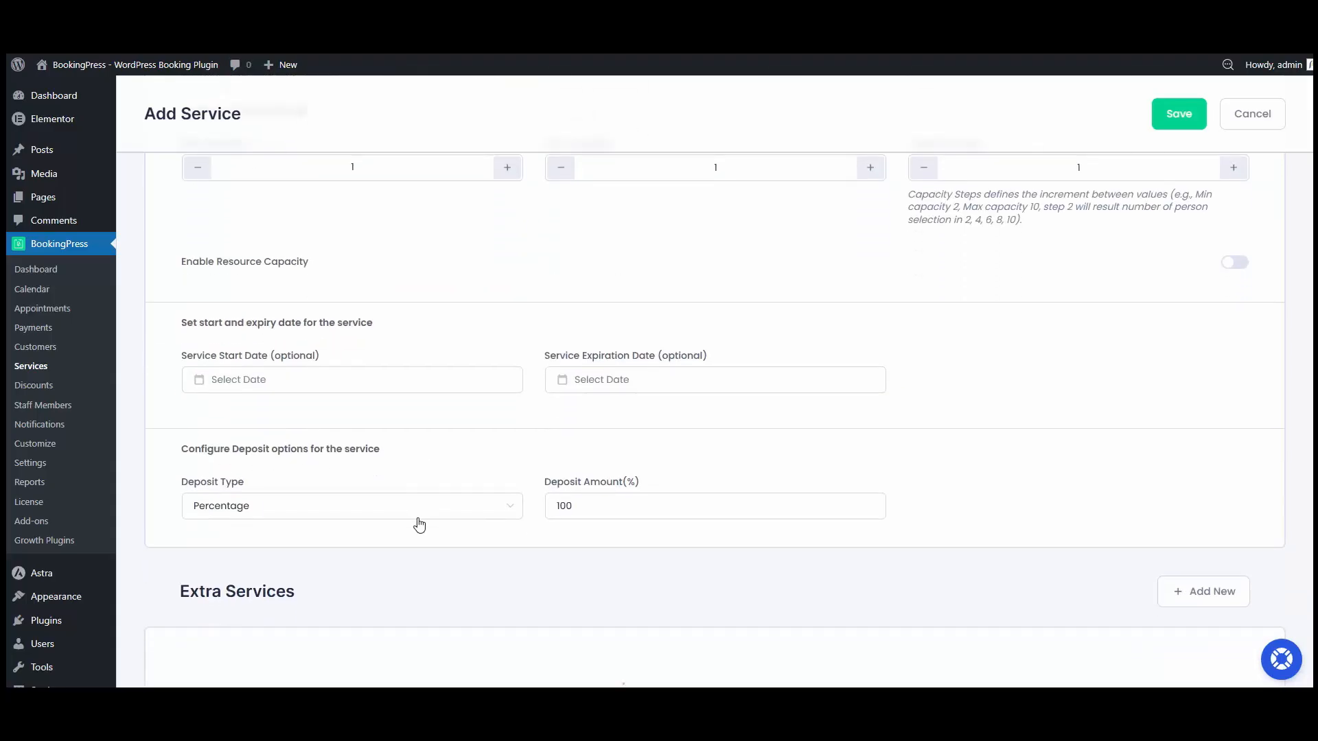
Step: Set the deposit type to Percentage with a deposit amount of 10
click(270, 508)
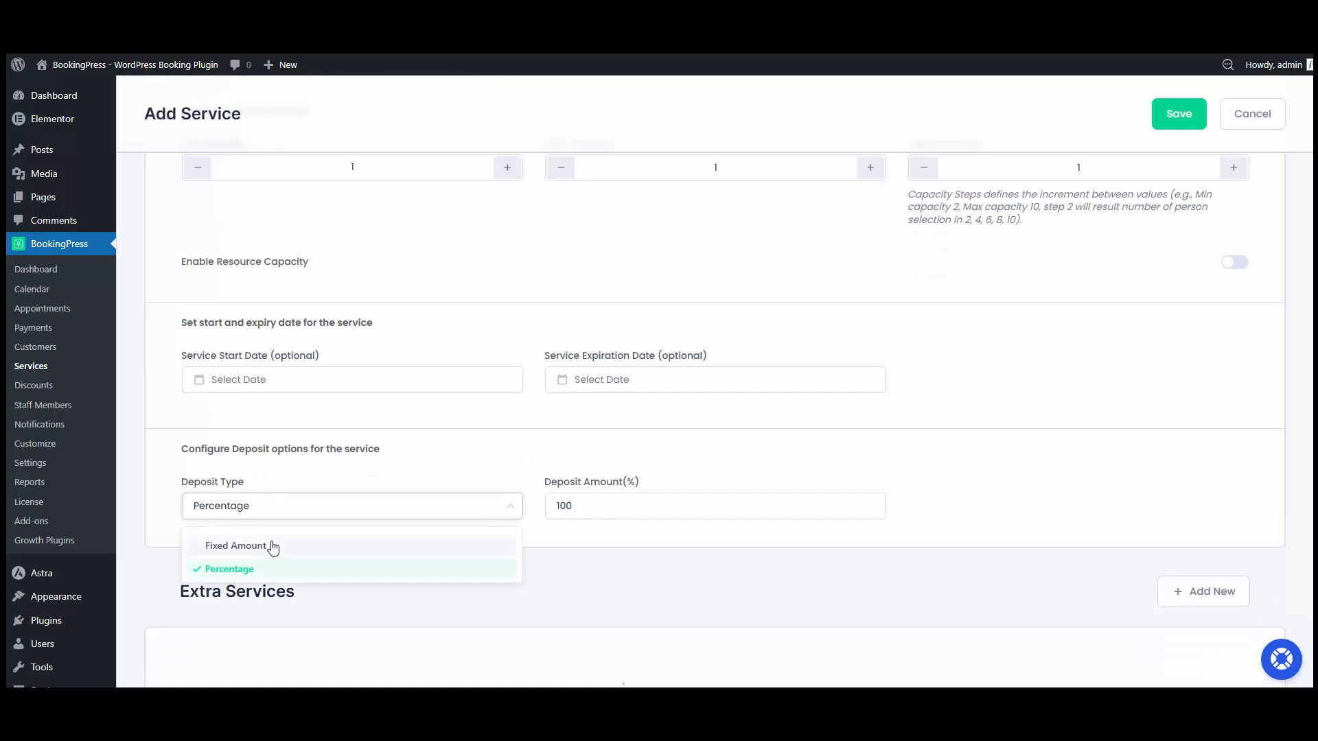
click(329, 569)
click(625, 500)
double_click(625, 500)
text(10)
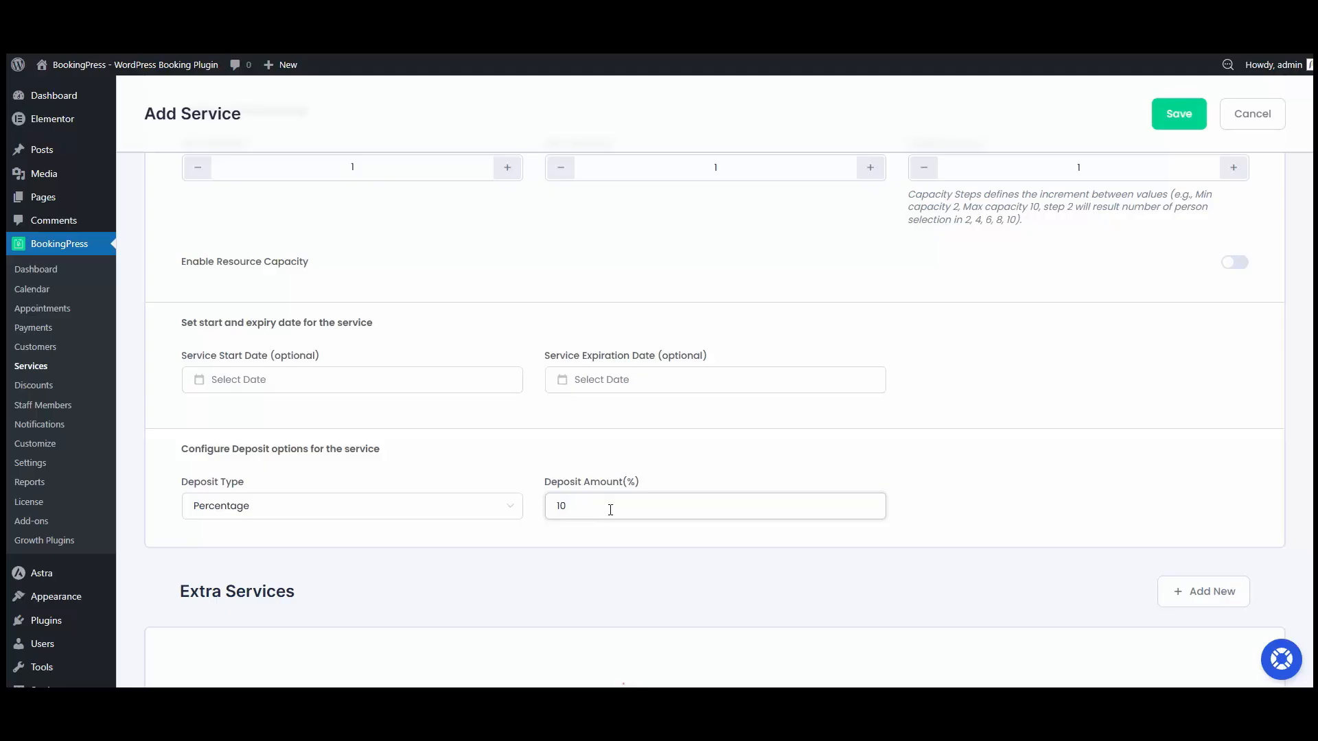
scroll(362, 512, down, 4)
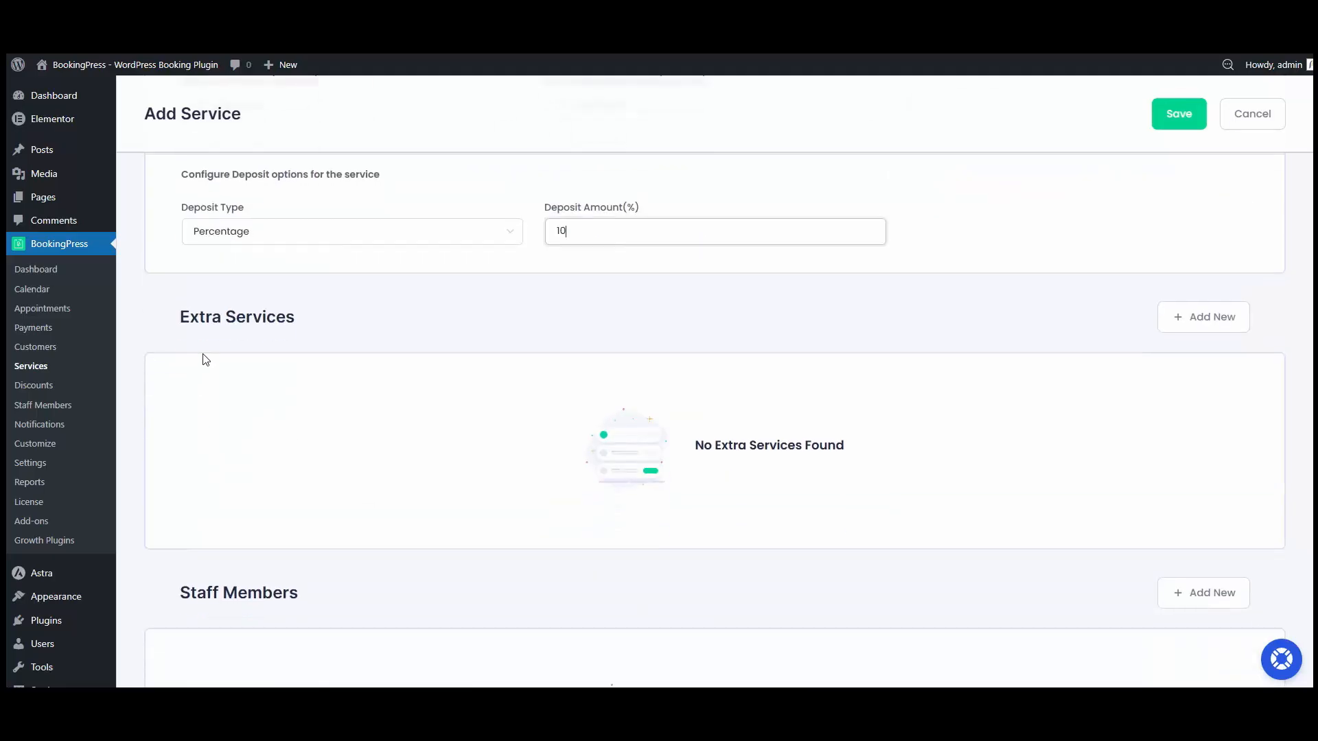
click(1190, 320)
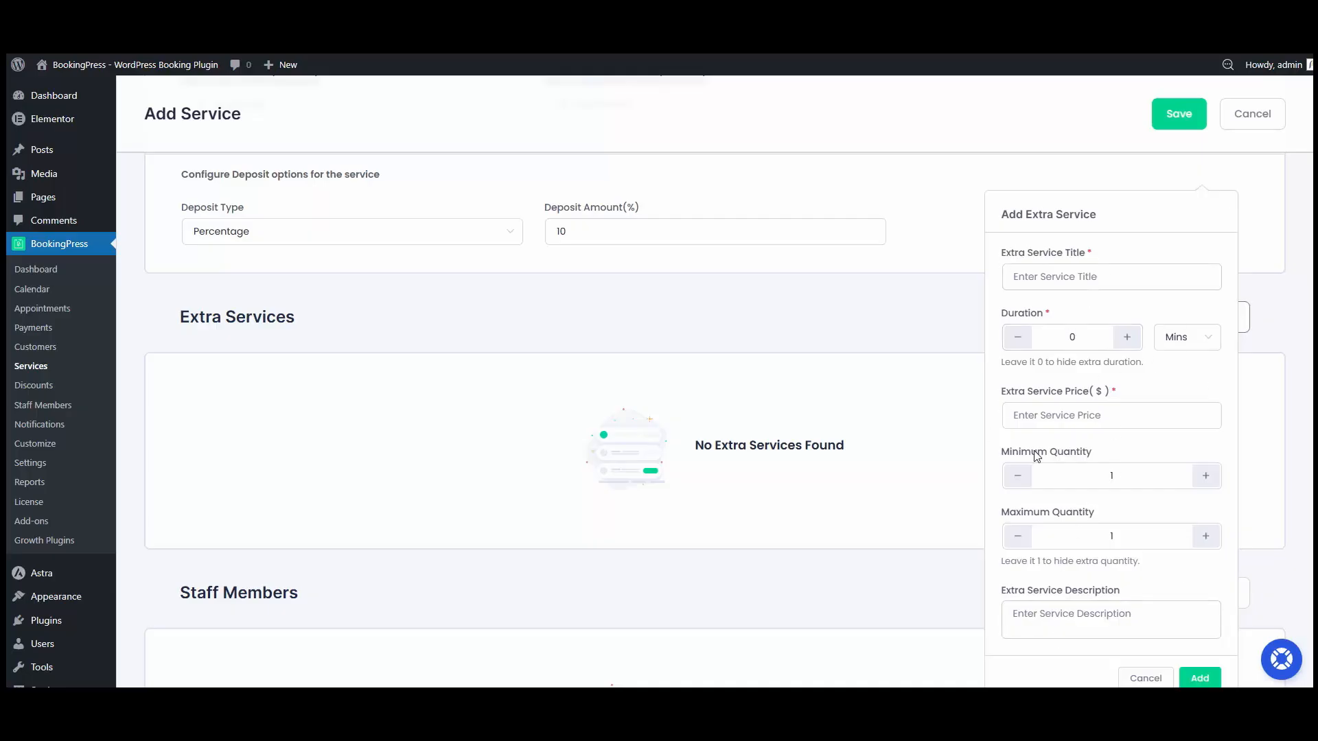
click(1142, 678)
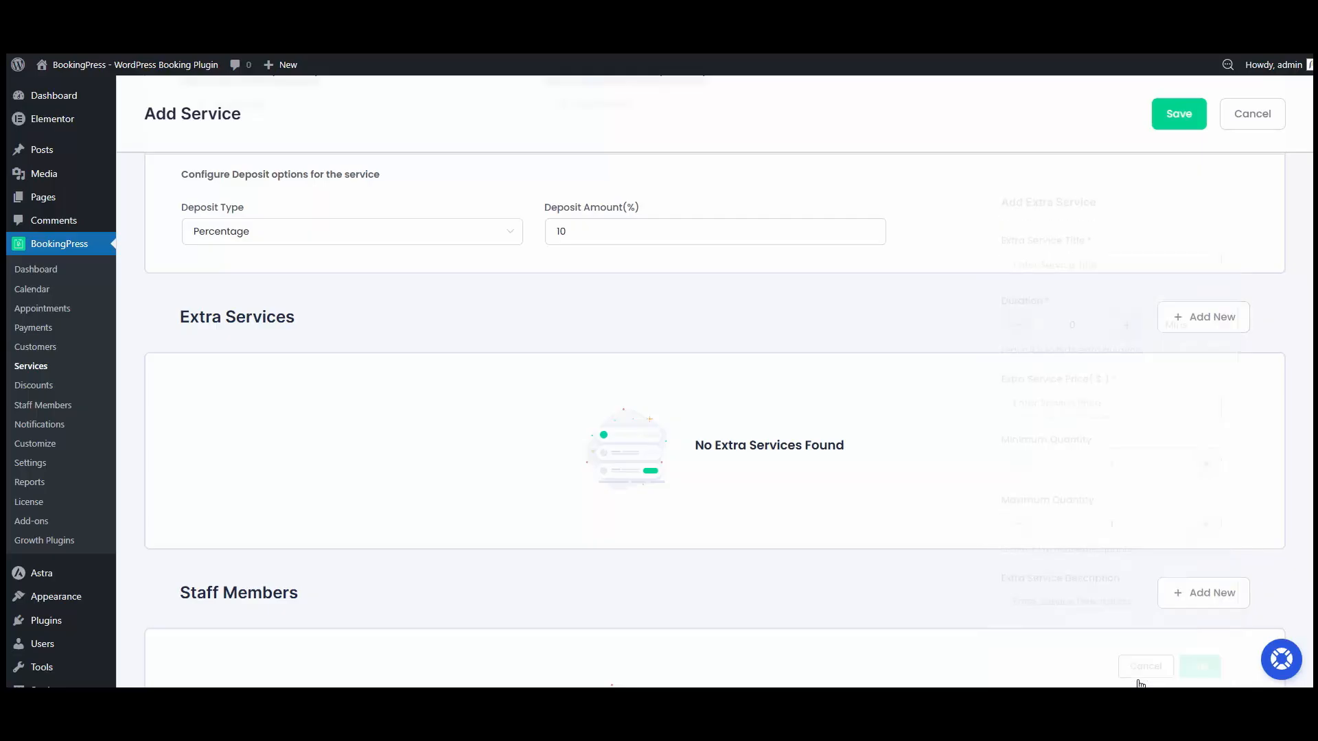
Step: Assign the first listed staff member to the service at a price of 49
scroll(962, 488, down, 3)
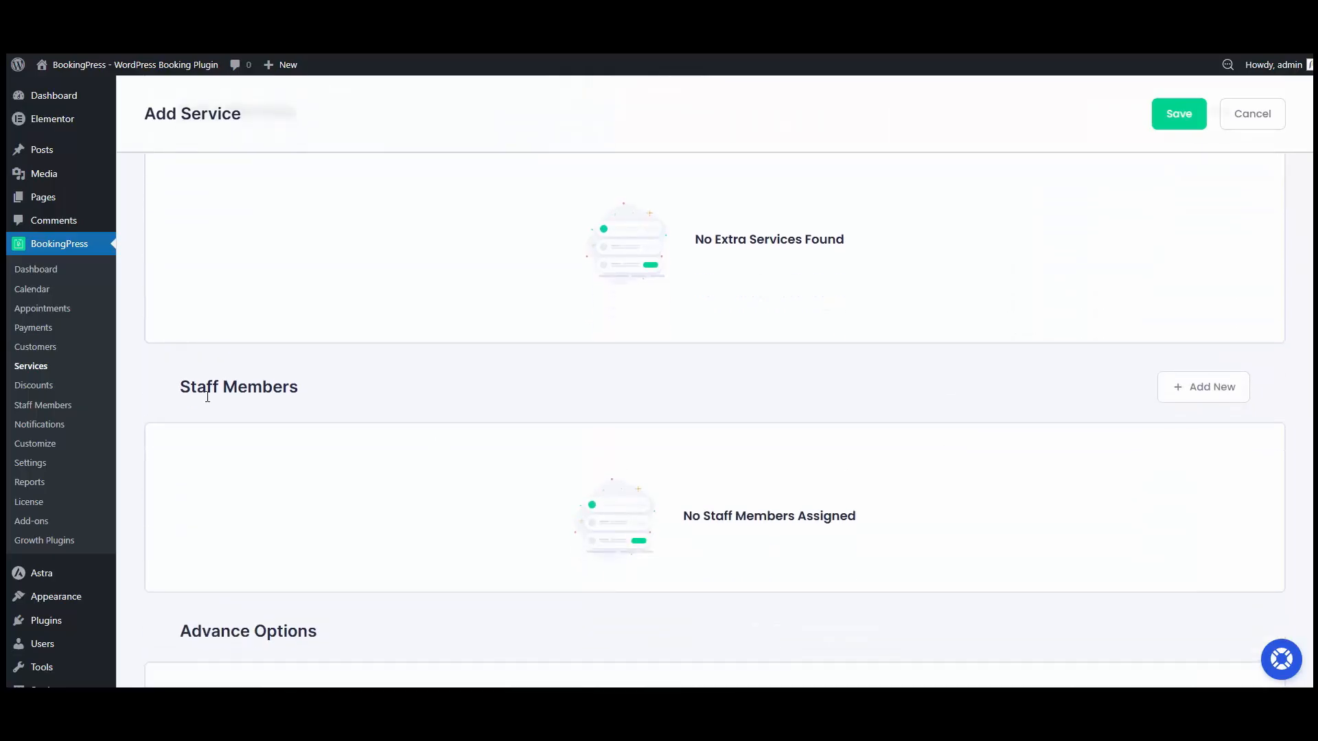
scroll(355, 397, down, 1)
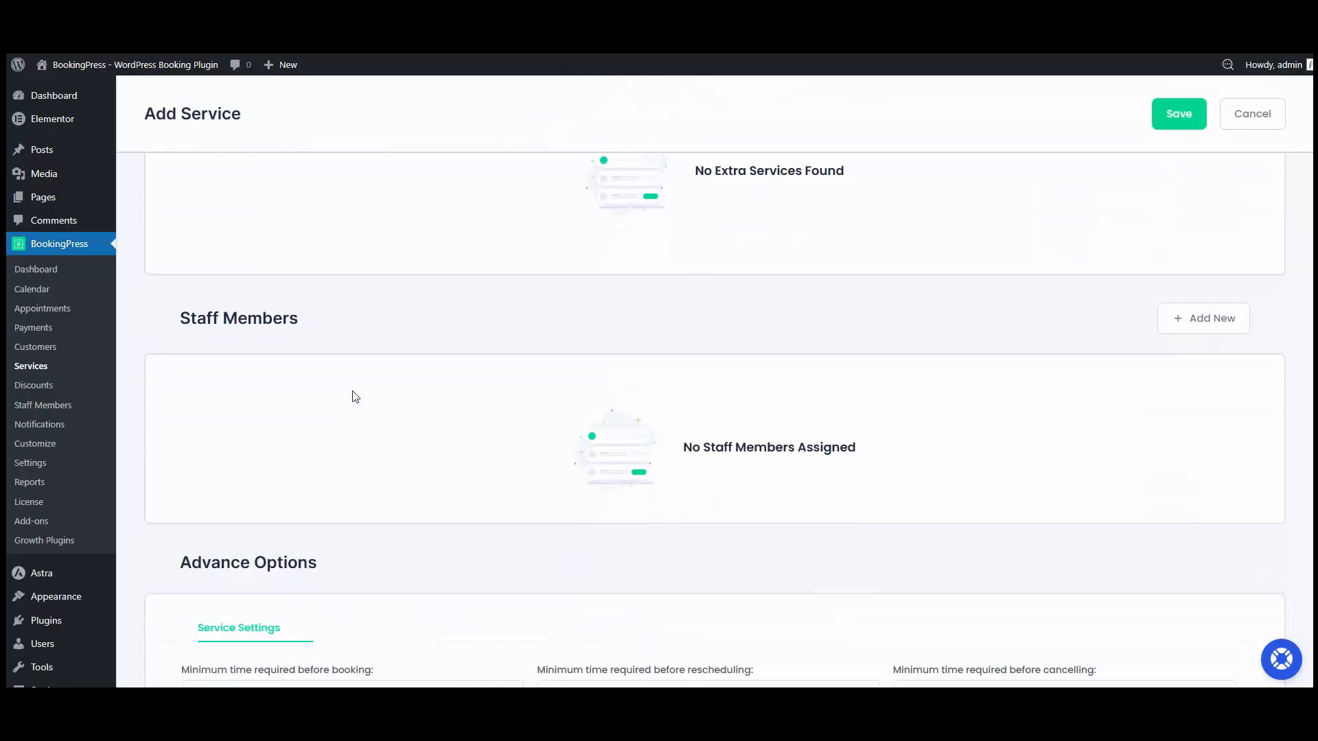
click(1187, 321)
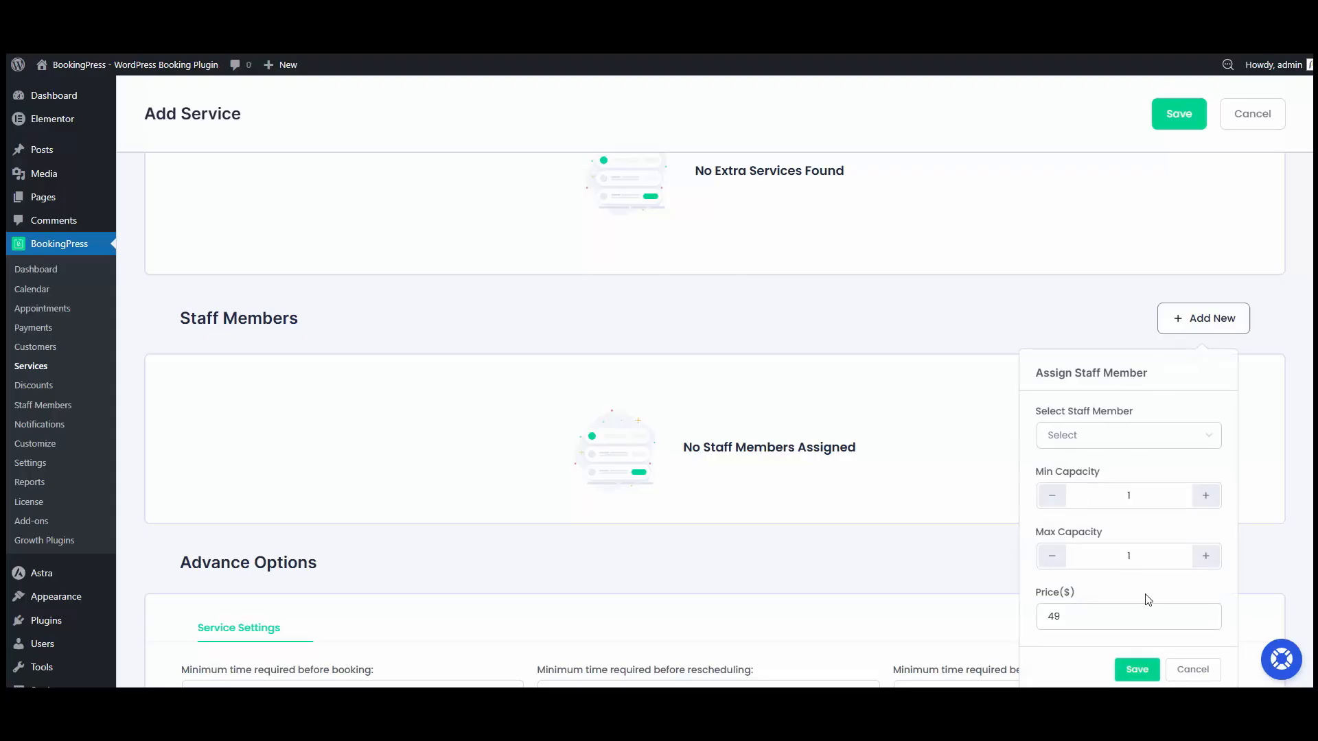
click(1105, 433)
click(1090, 475)
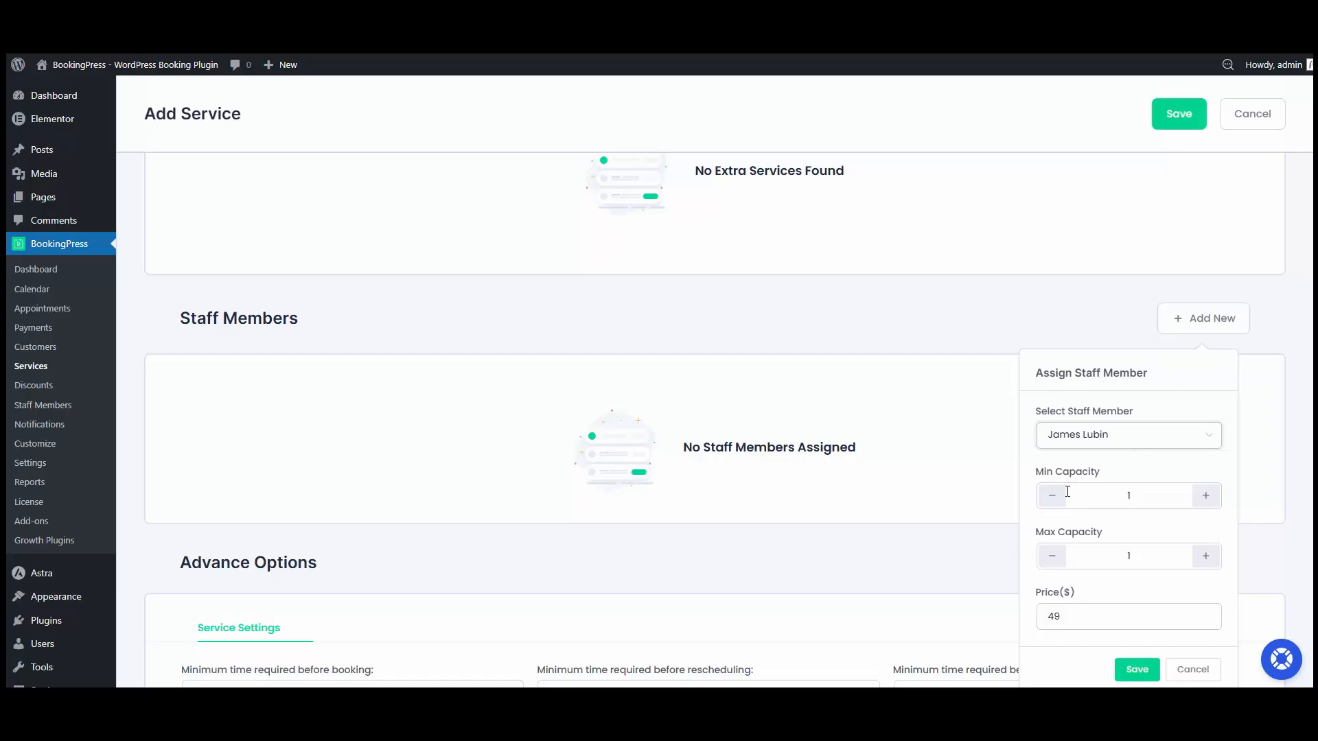
click(1071, 607)
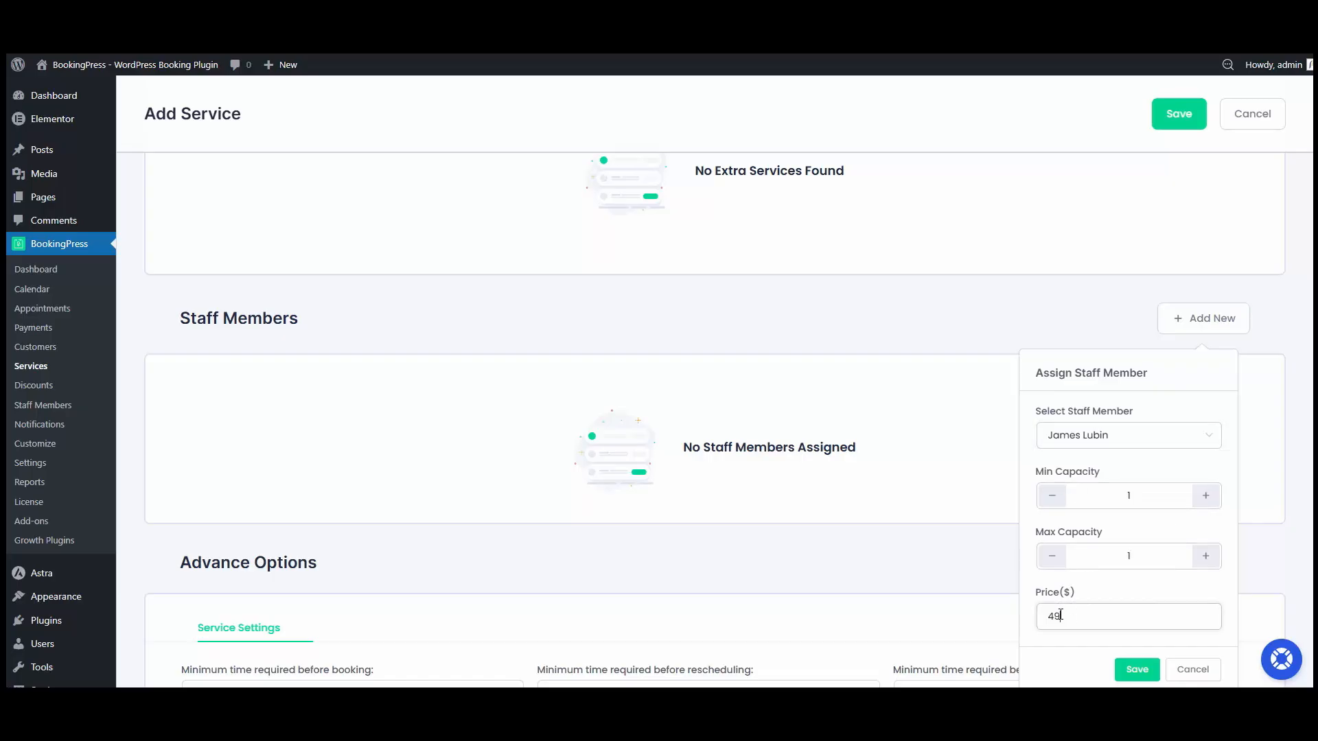
click(1137, 669)
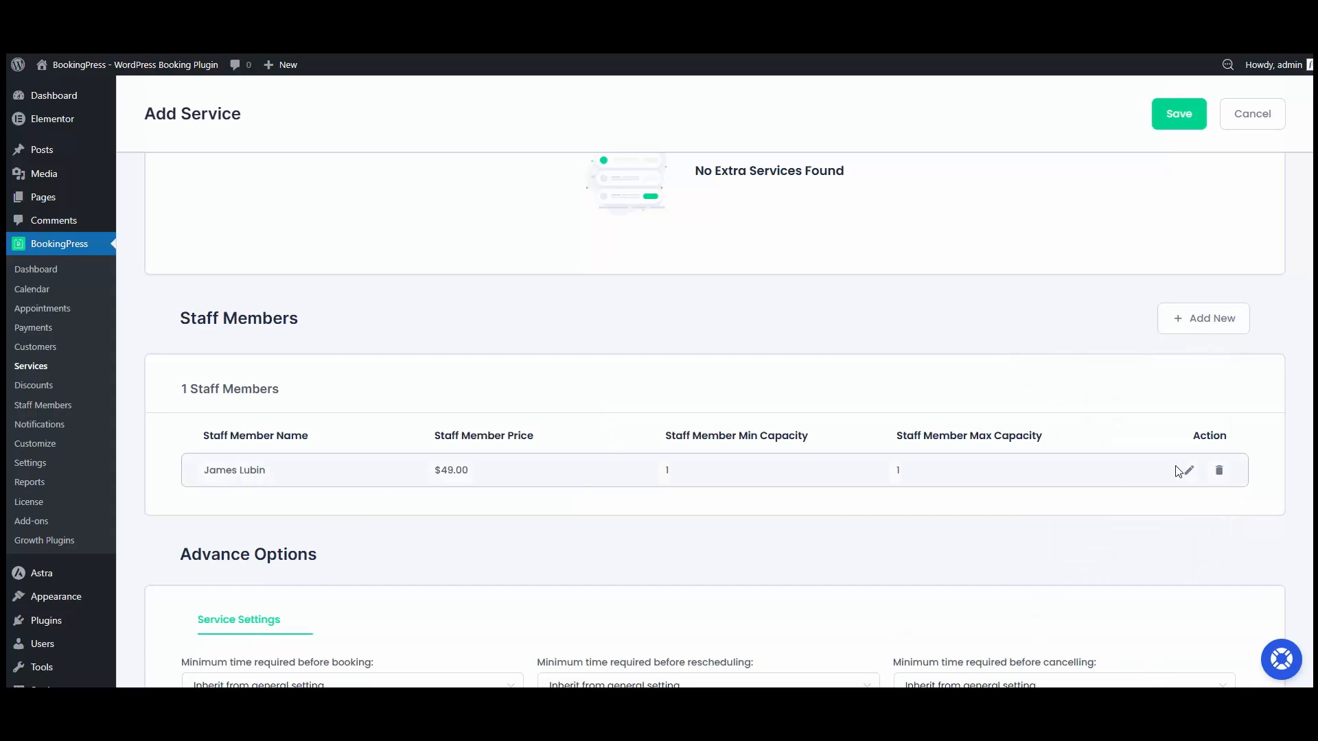
Step: Save the new Breathing Therapy service
scroll(1176, 472, down, 1)
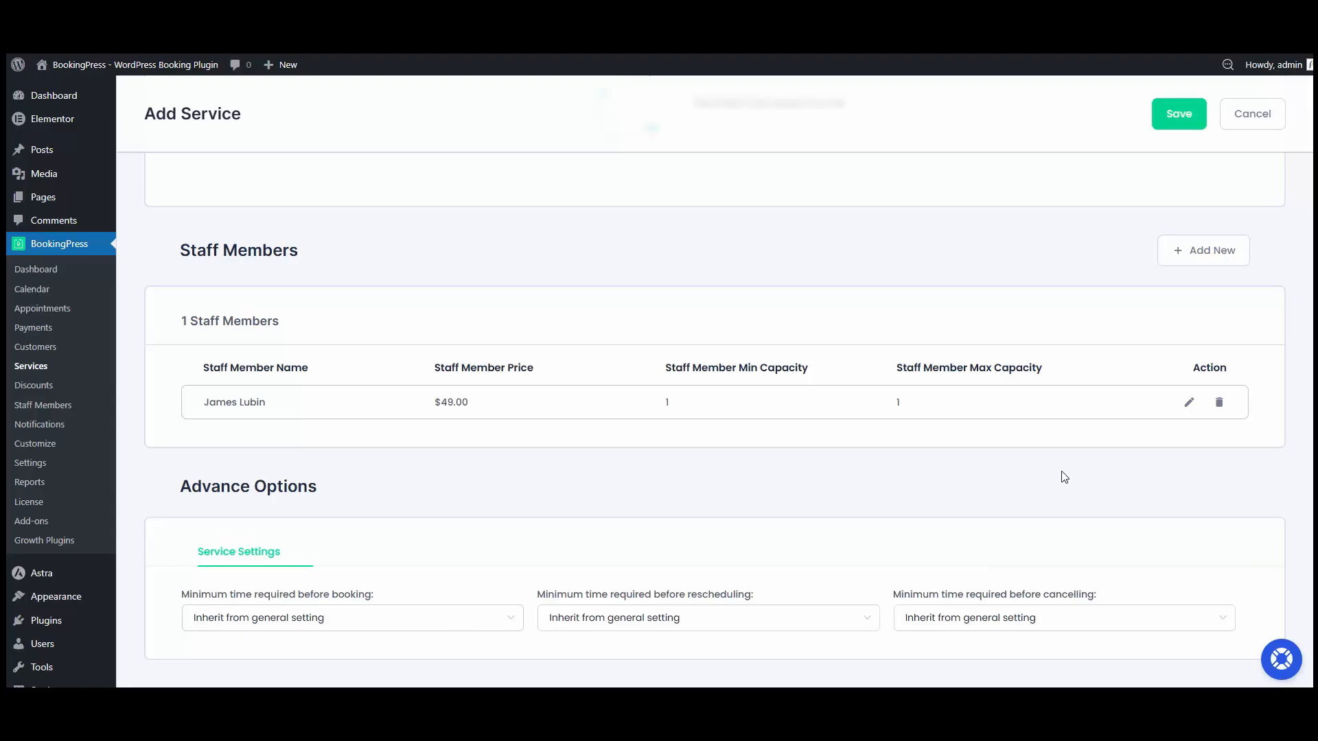
click(1187, 131)
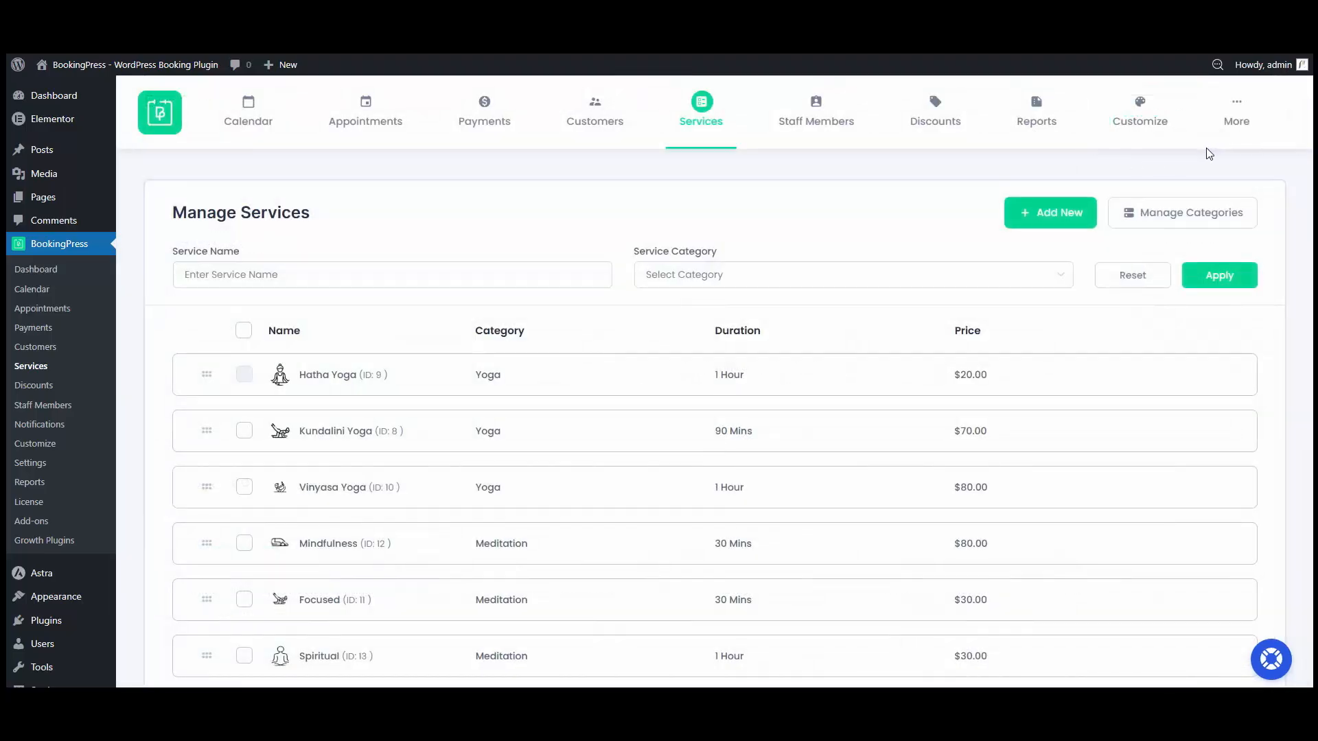
Step: Go to staff members and open the form for adding a new staff member
click(814, 126)
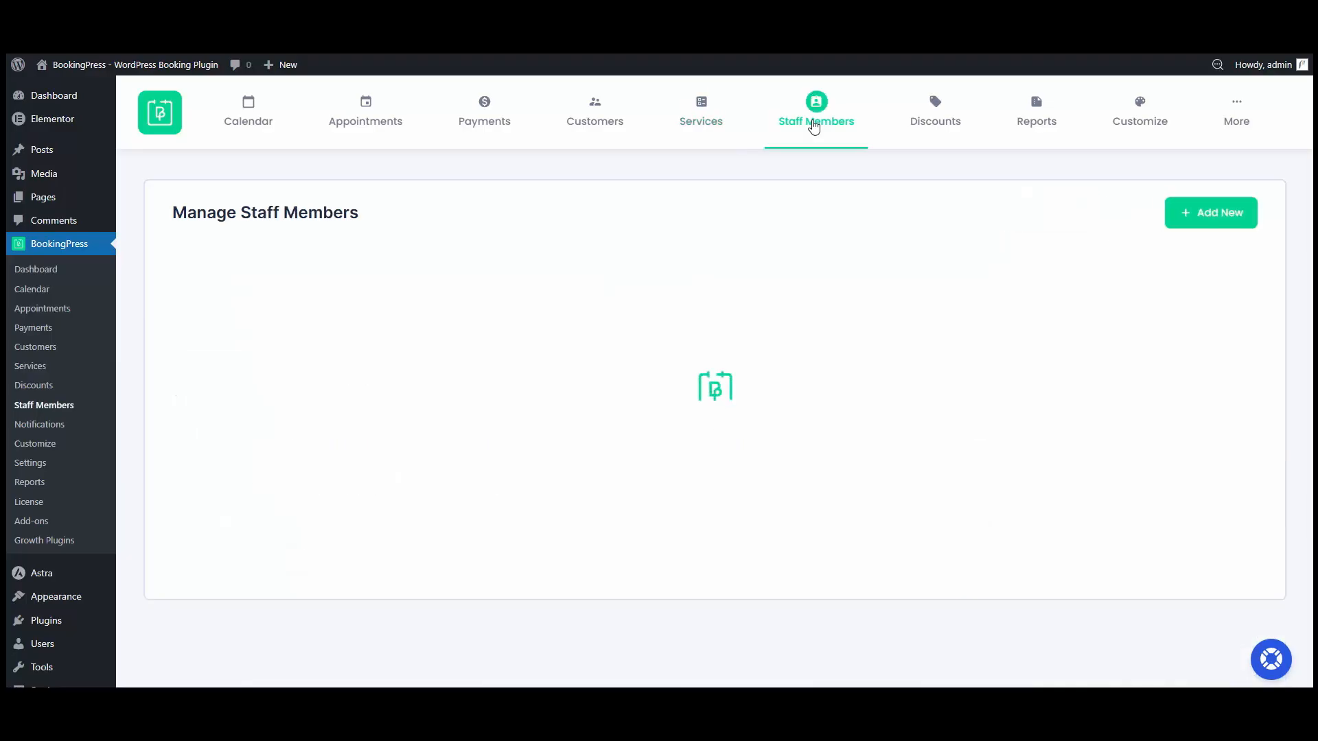
scroll(885, 343, down, 2)
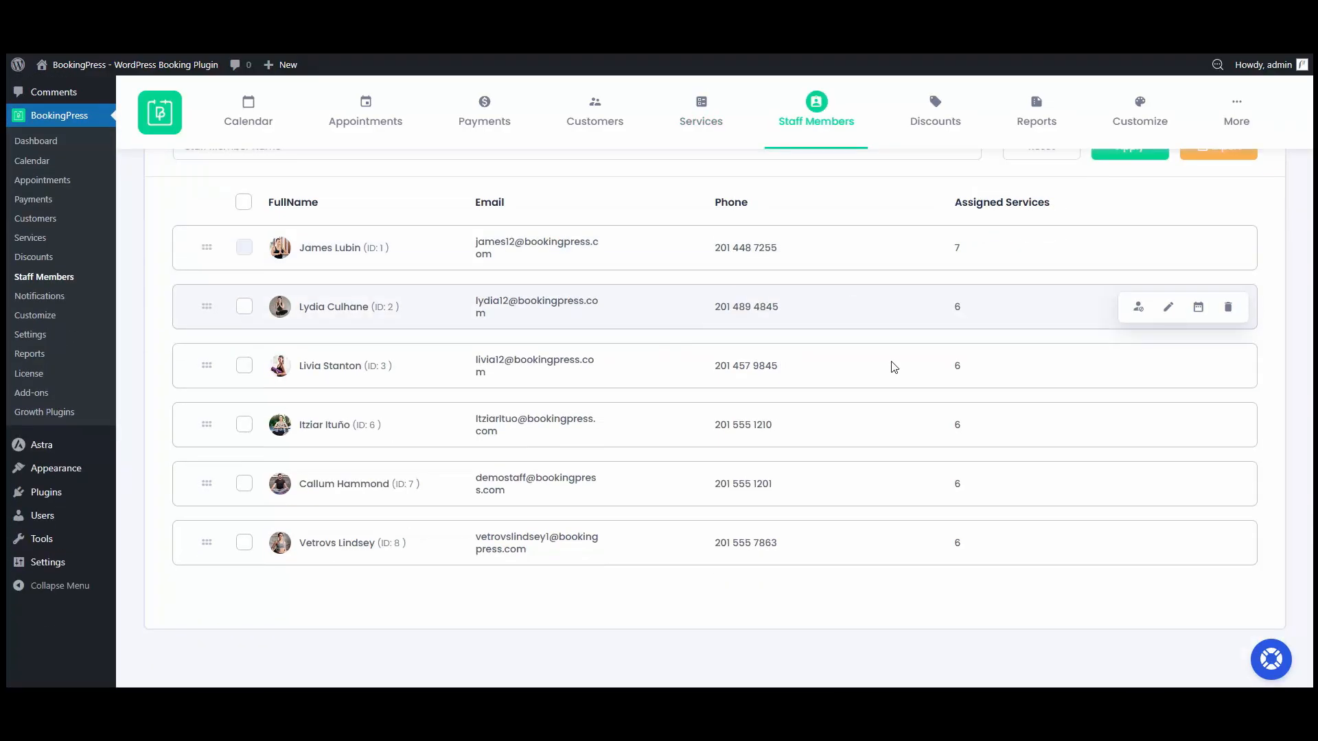
scroll(889, 440, up, 2)
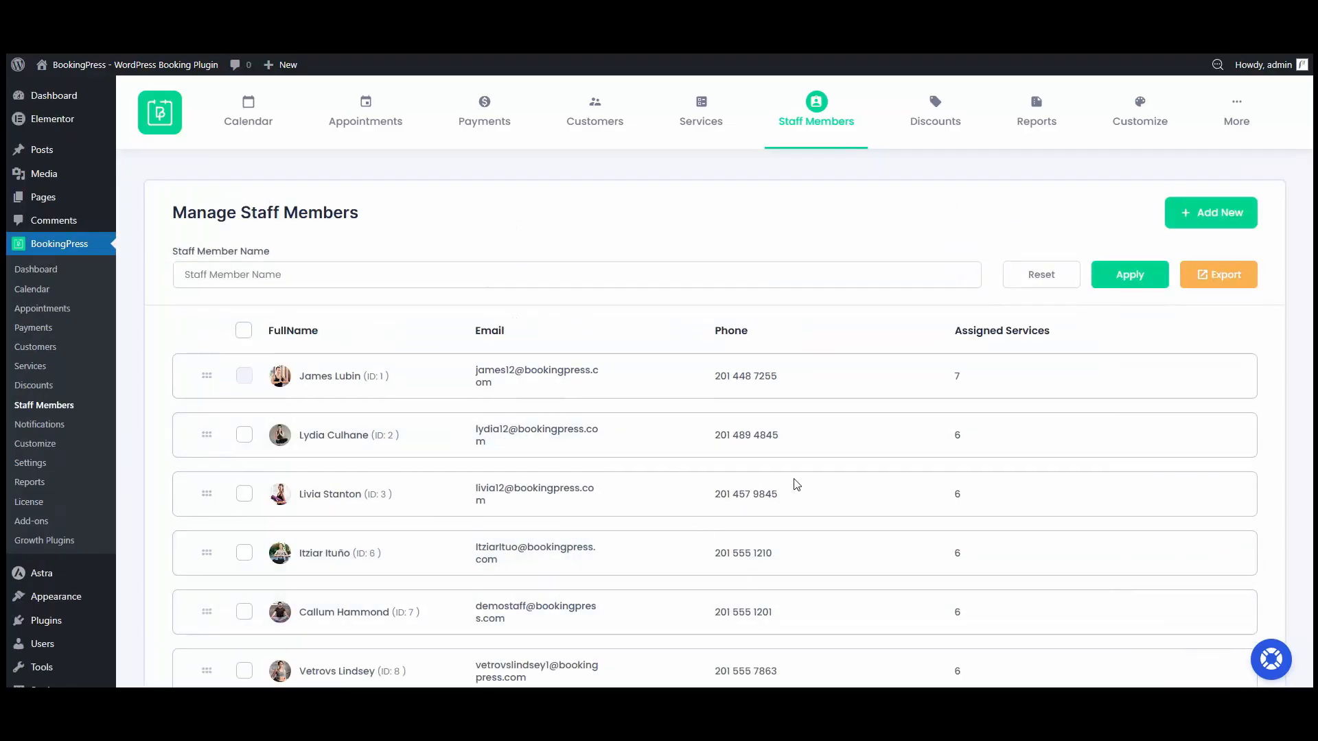
click(1193, 218)
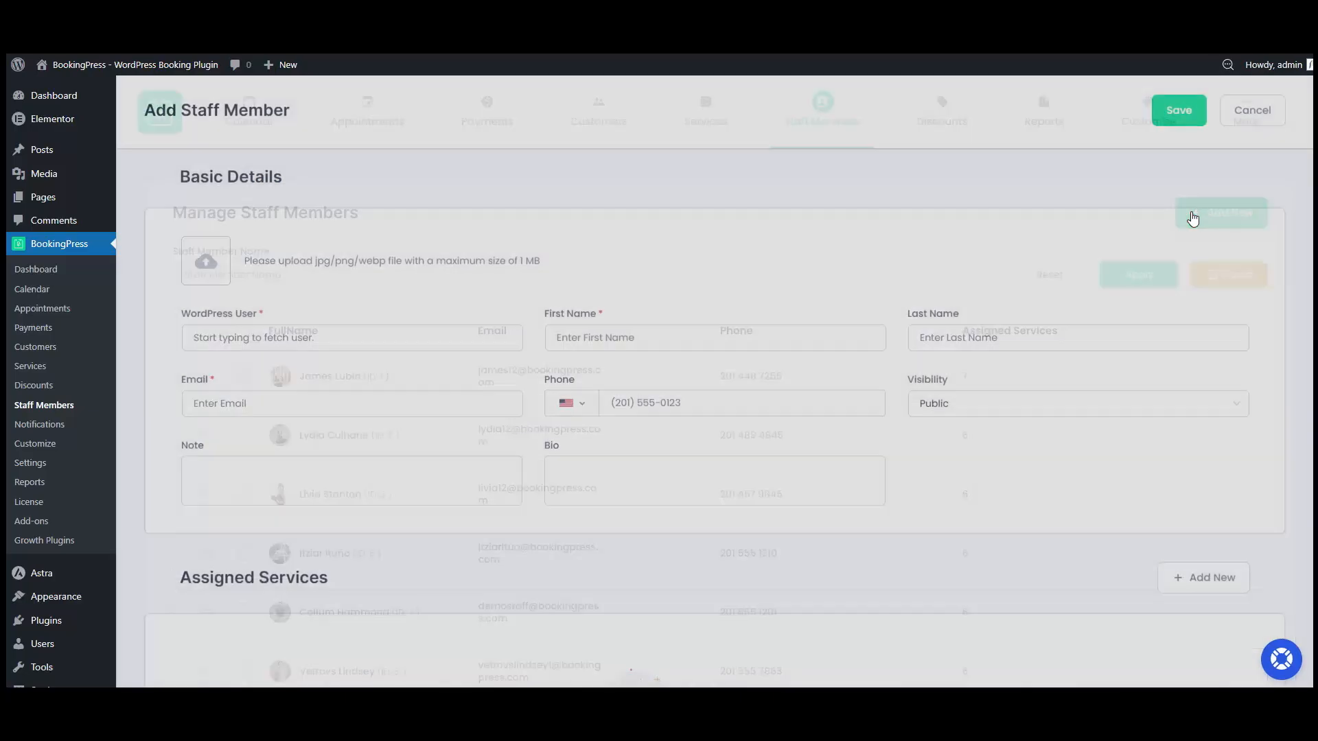
Step: Create a new WordPress user for the staff member and enter the account password along with their name, e-mail and phone
scroll(624, 588, down, 2)
scroll(624, 589, up, 2)
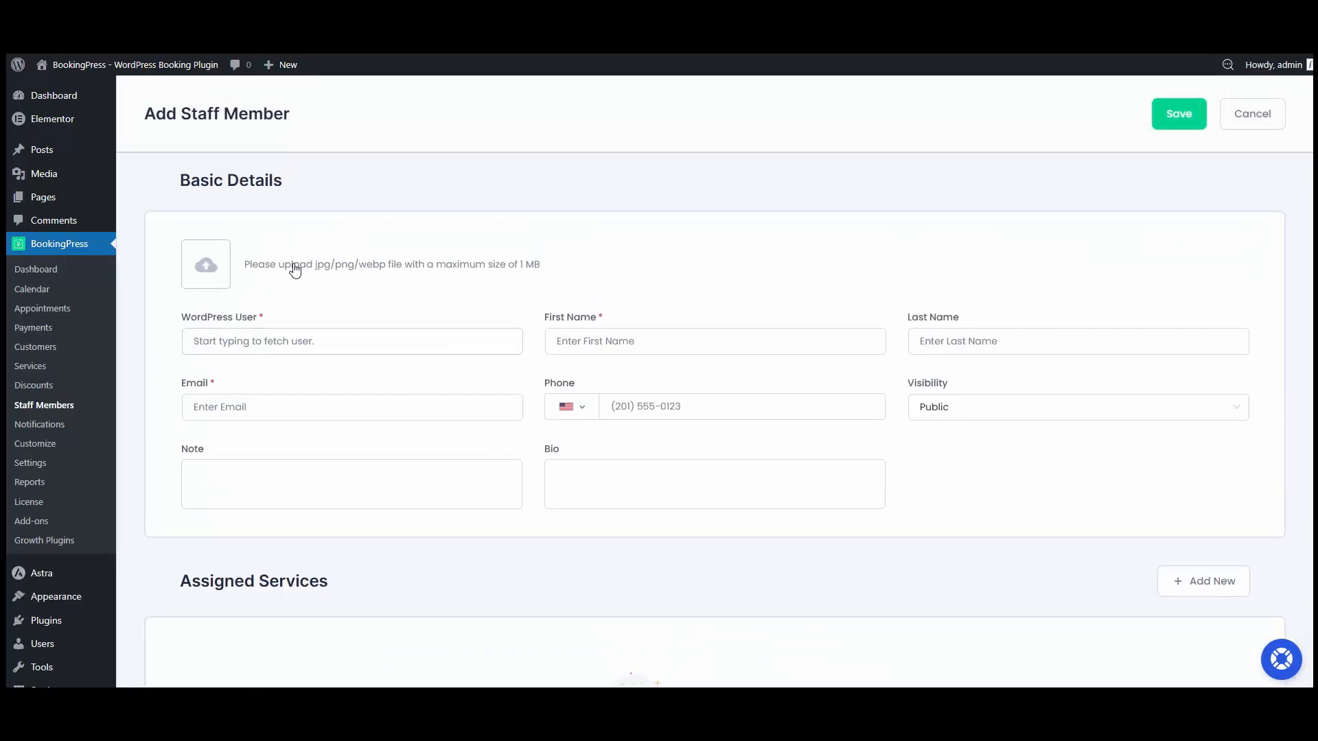
click(257, 350)
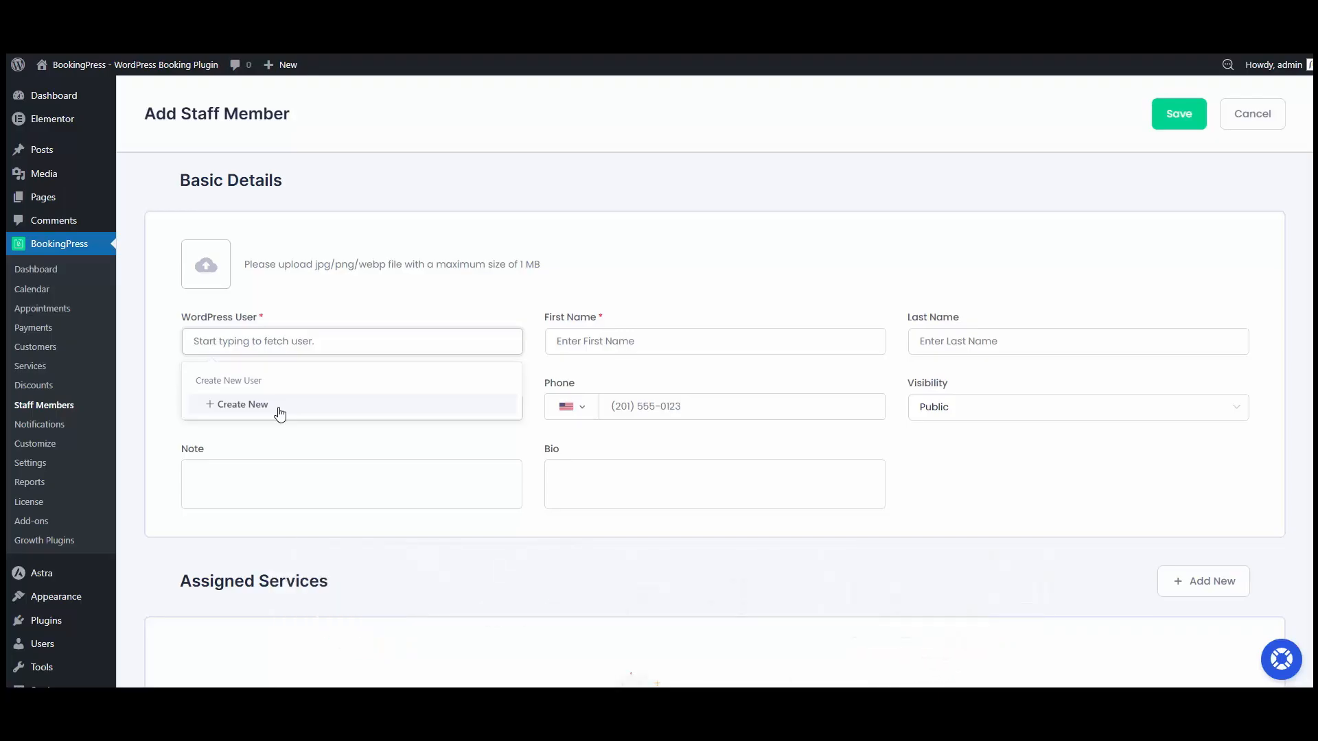
click(280, 411)
click(558, 340)
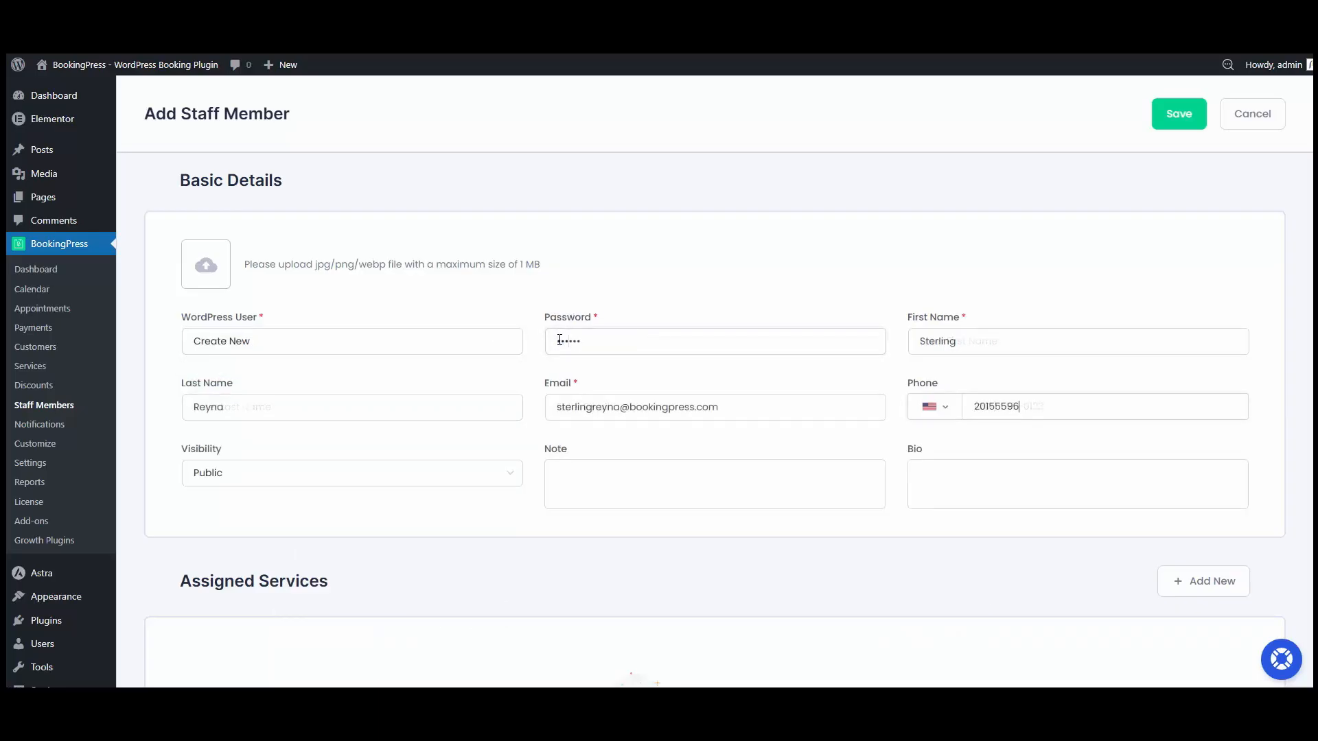
text(324)
click(239, 478)
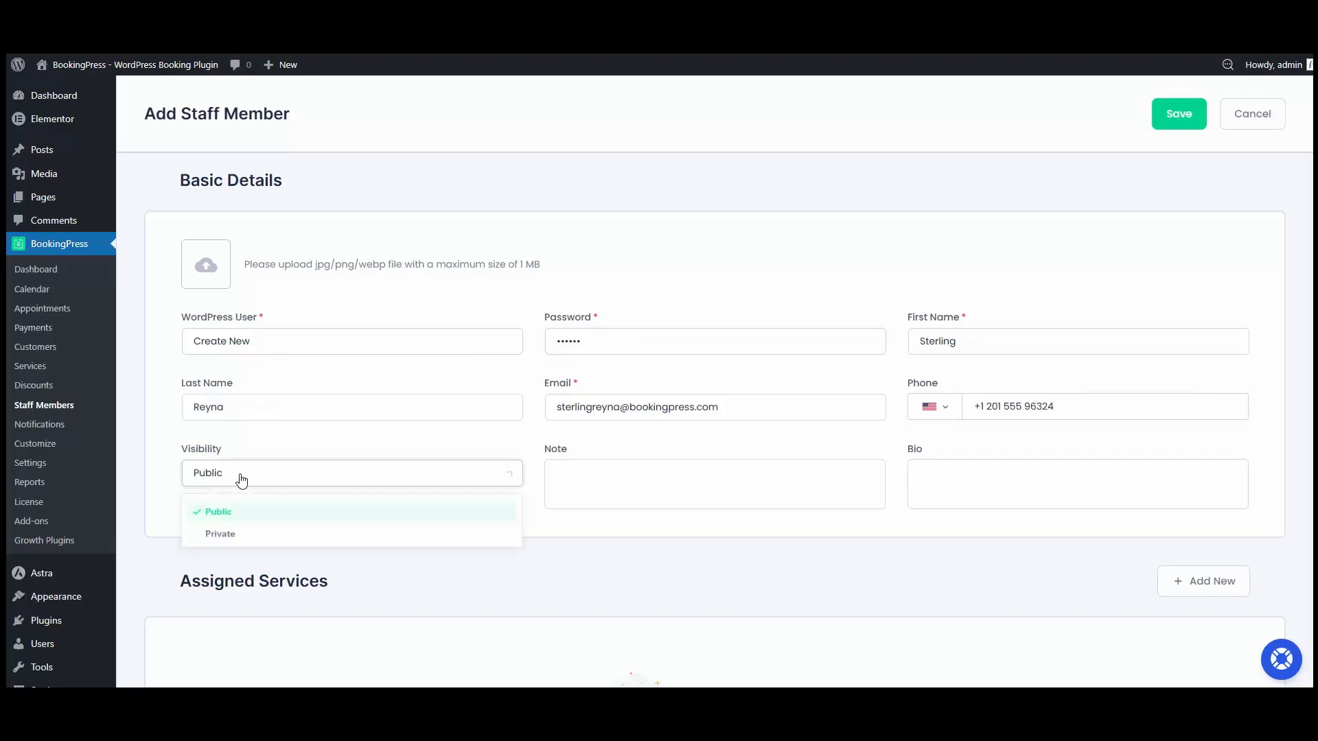
click(278, 520)
click(572, 481)
click(964, 481)
scroll(920, 421, down, 4)
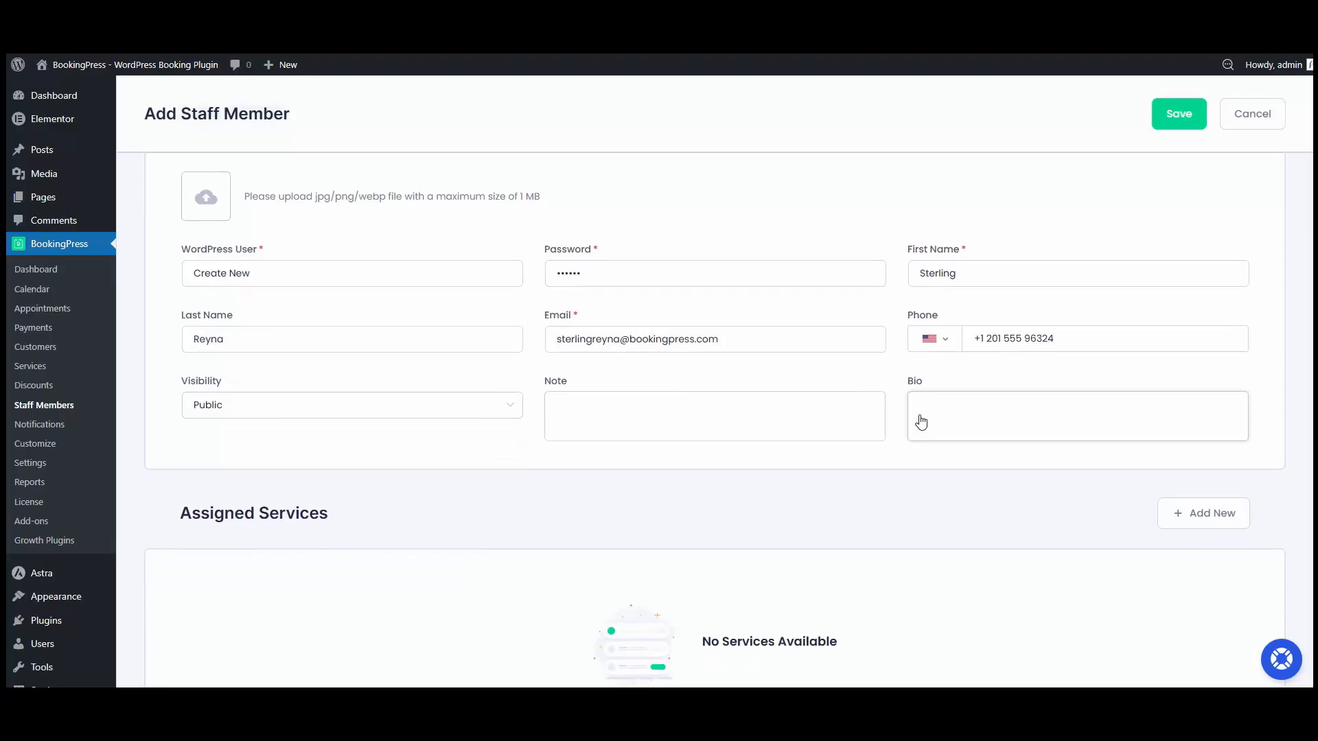
Step: Assign the Breathing Therapy service to the new staff member at a price of 49
click(1173, 294)
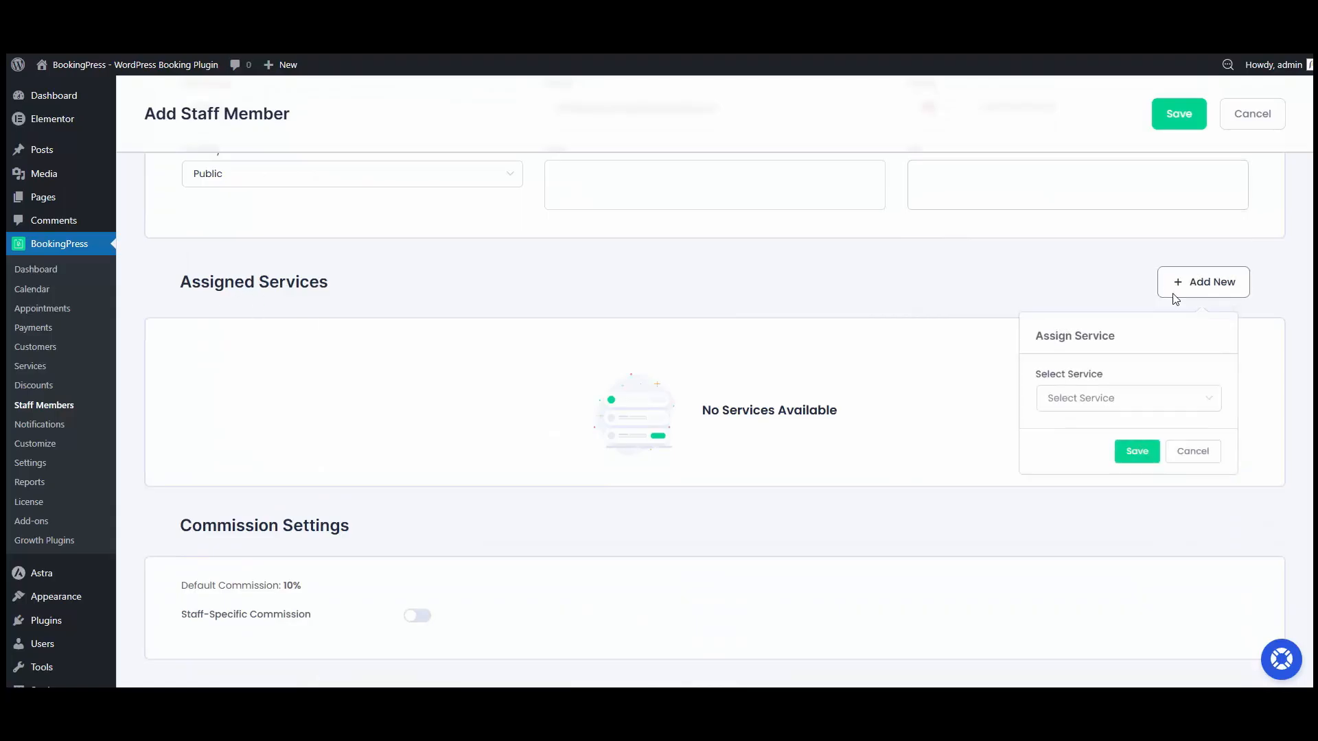
click(1101, 403)
scroll(1093, 481, down, 3)
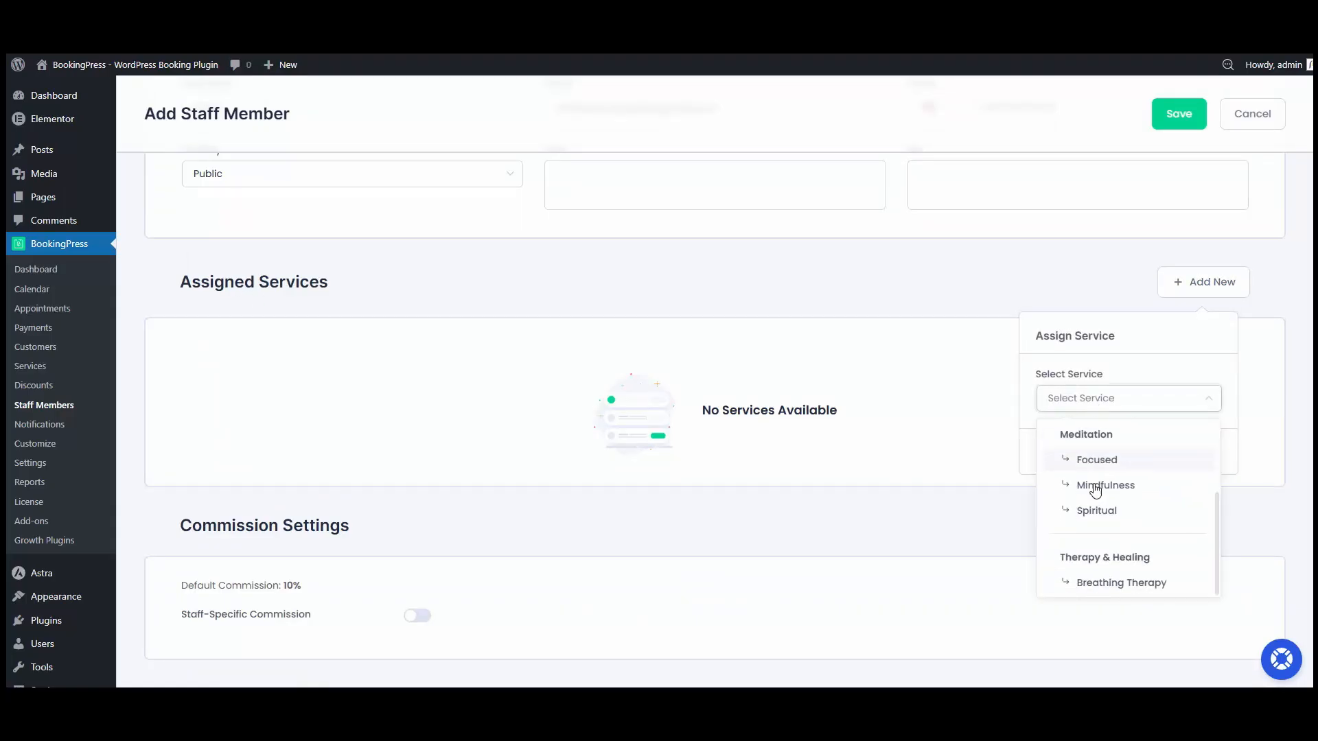
click(1123, 583)
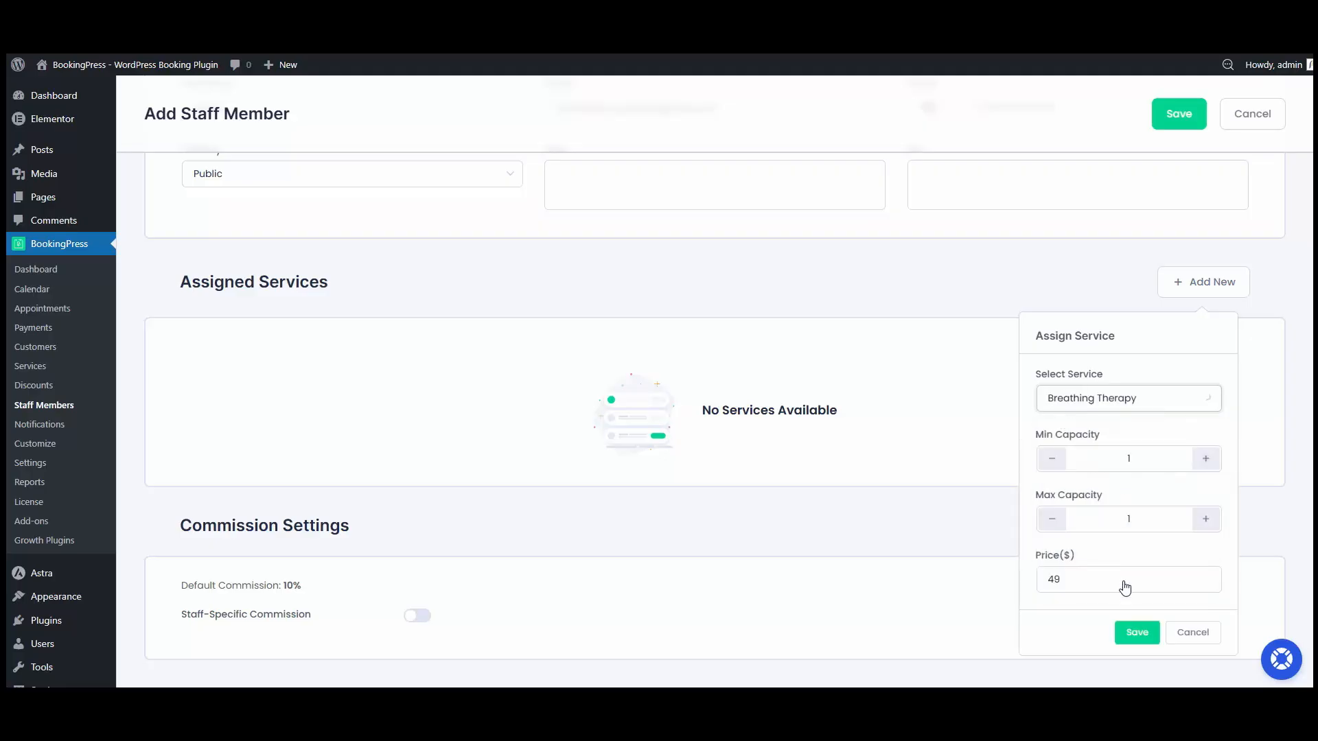
click(1137, 632)
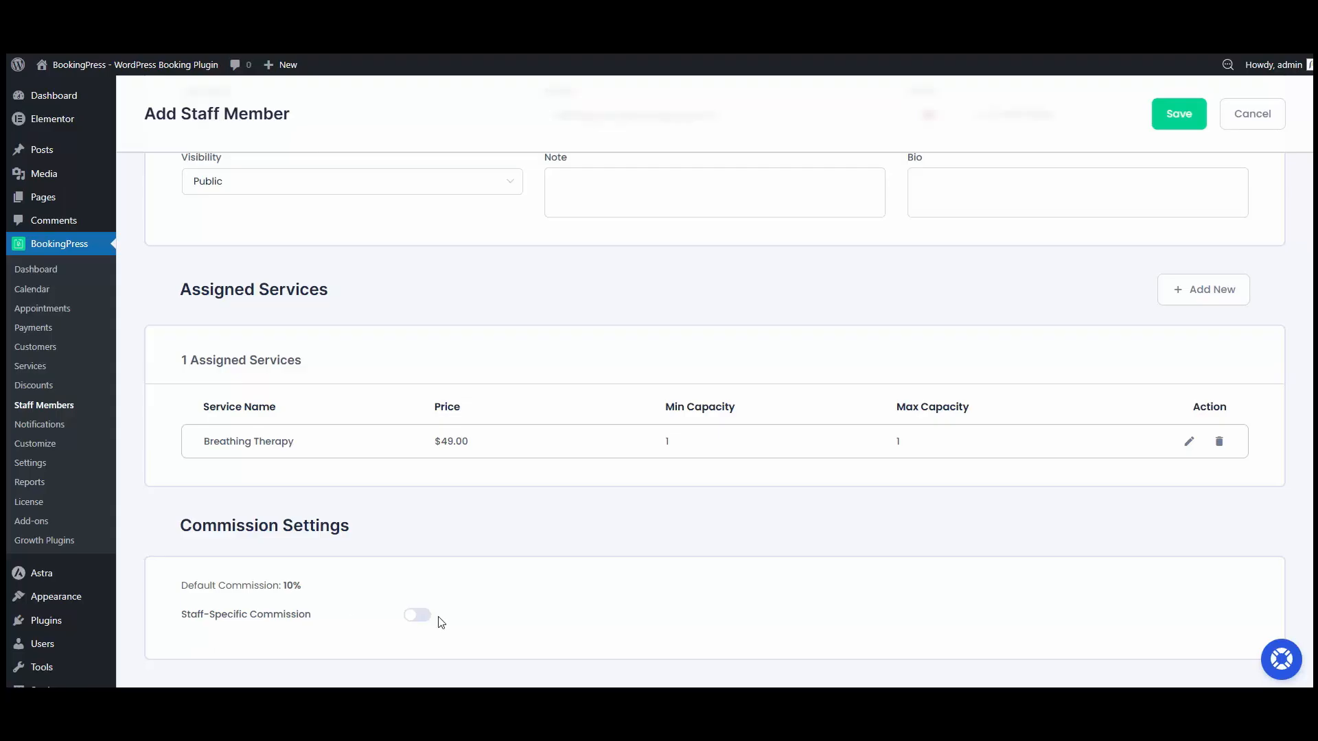
Step: Save the new staff member without a staff-specific commission
click(417, 616)
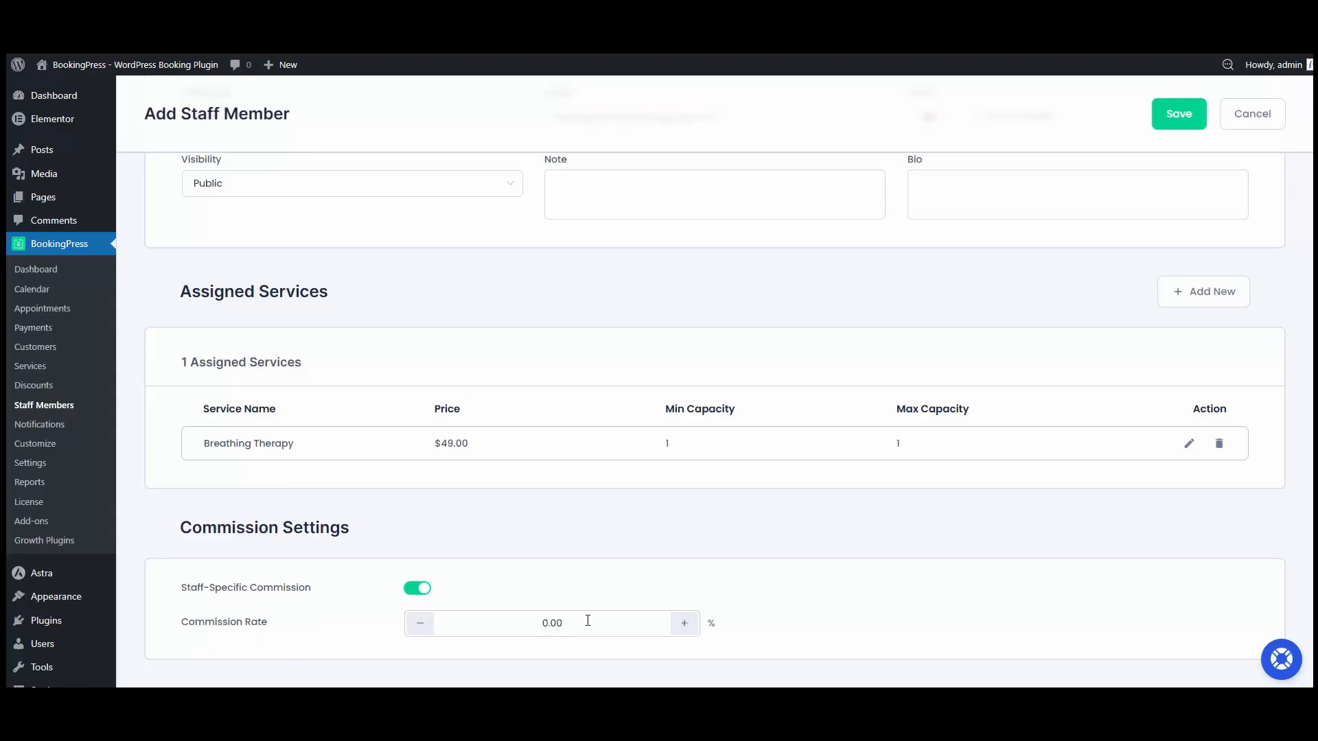
click(407, 595)
click(1175, 114)
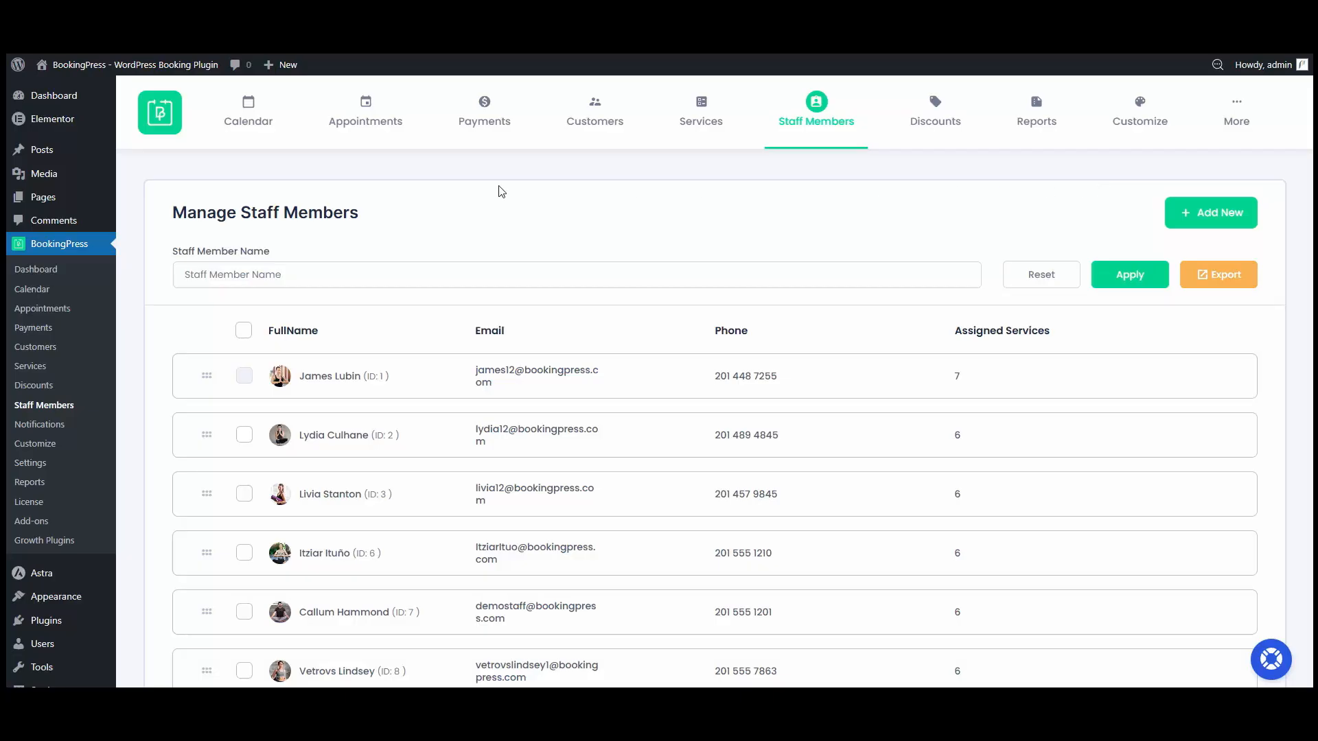
Step: Add a new page titled BOOK AN APPOINTMENT and insert the Booking Forms - WordPress Booking Plugin block
mouse_move(58, 198)
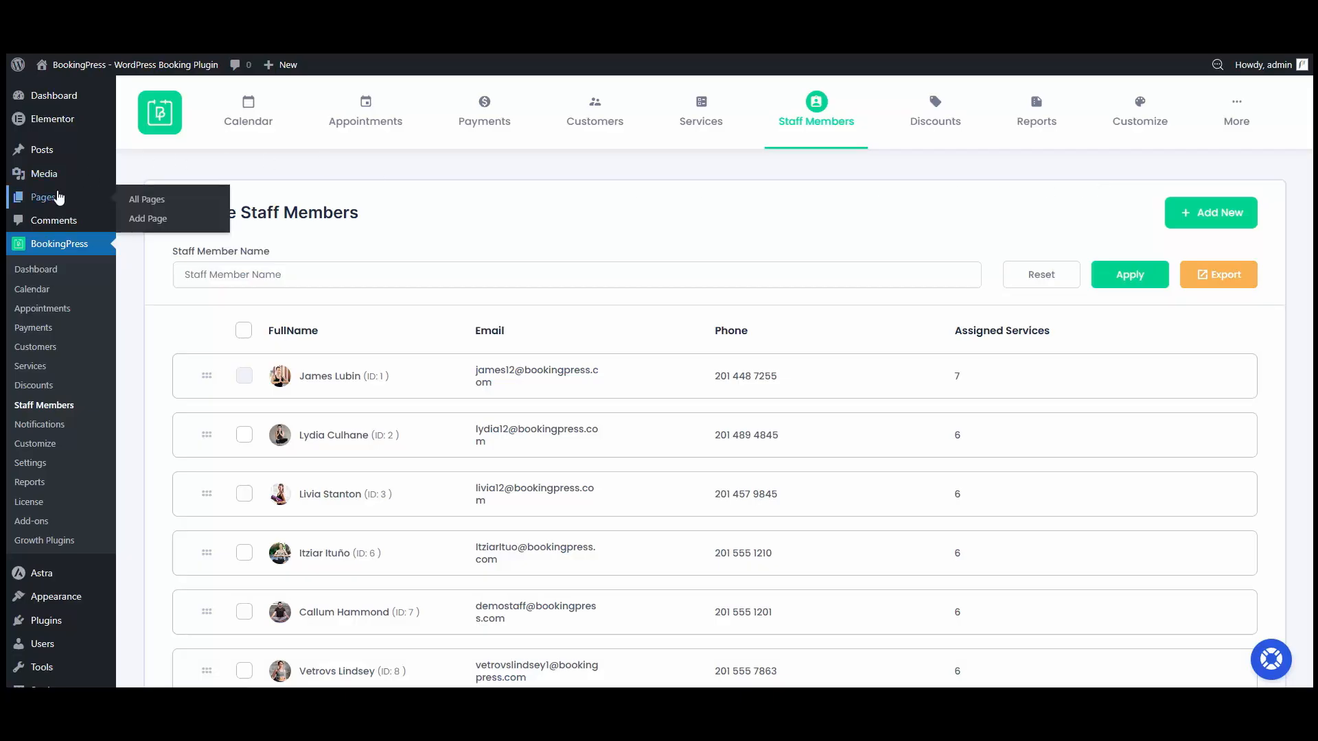
click(155, 221)
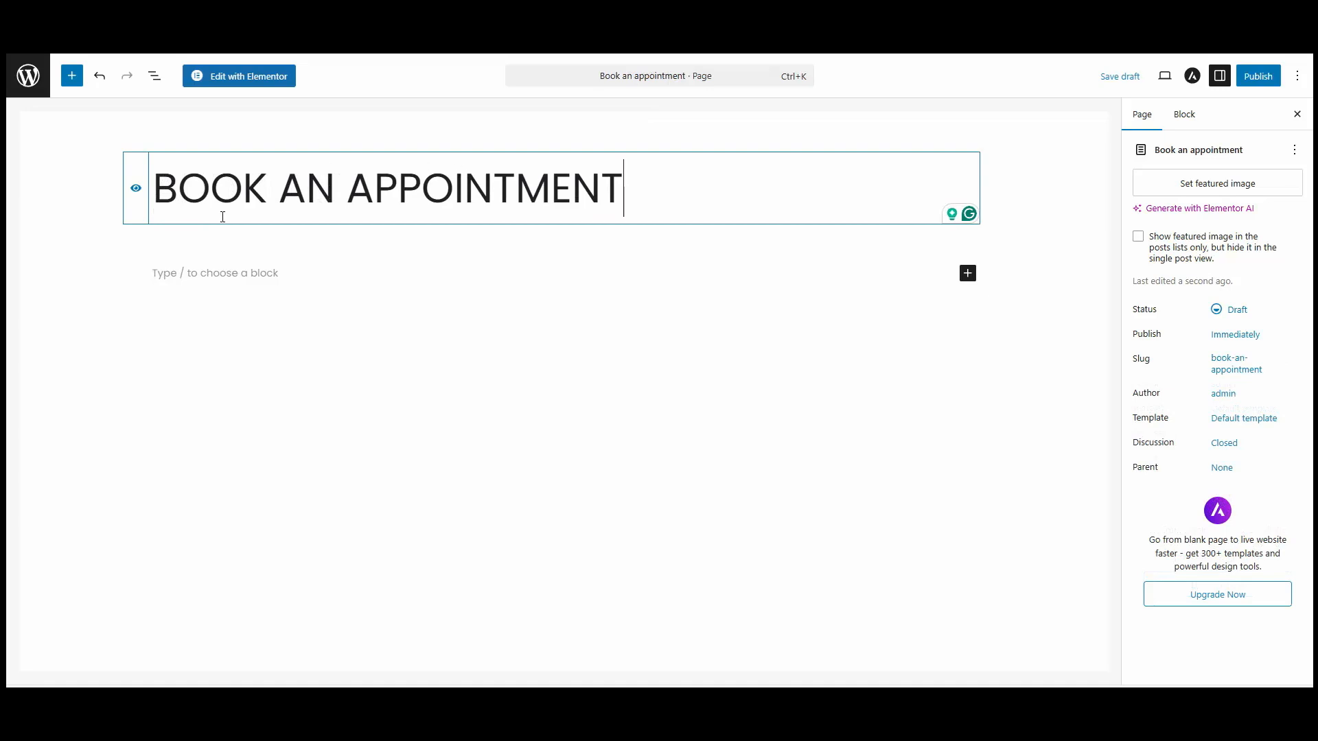
click(180, 273)
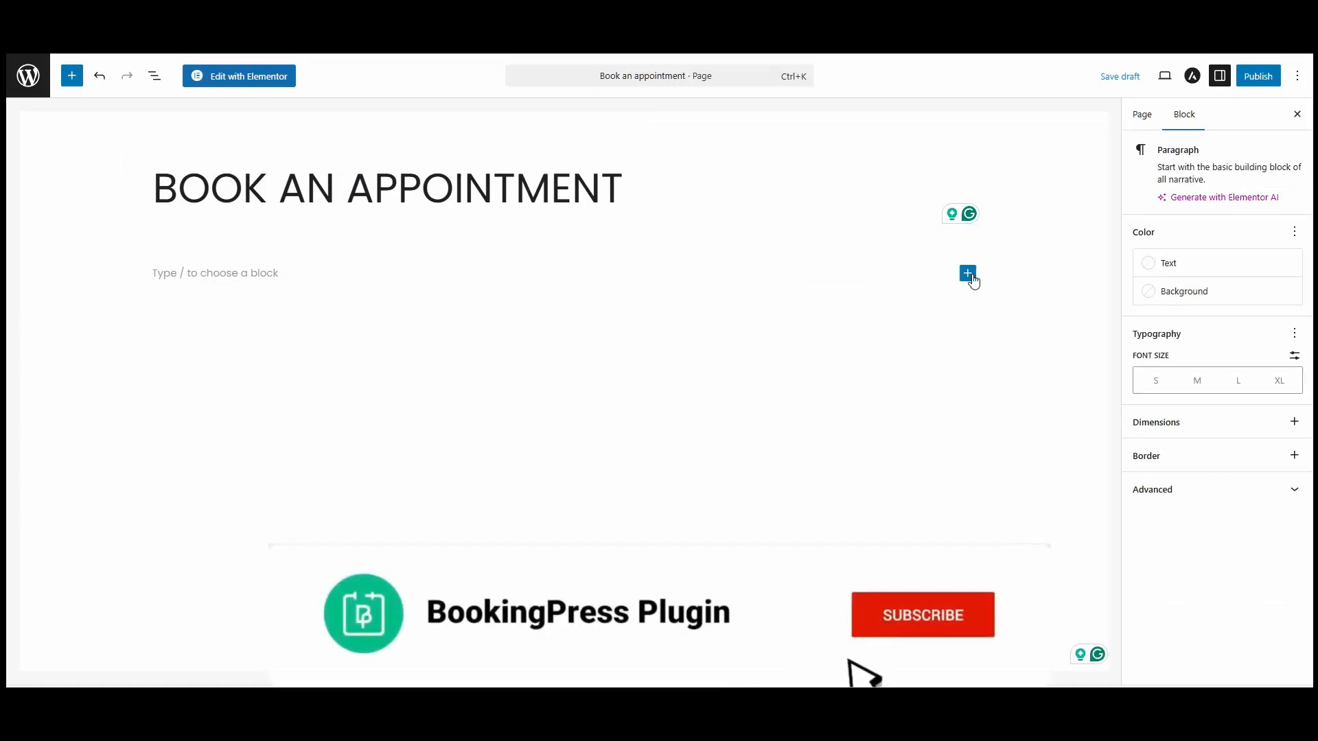
click(969, 276)
text(bookin)
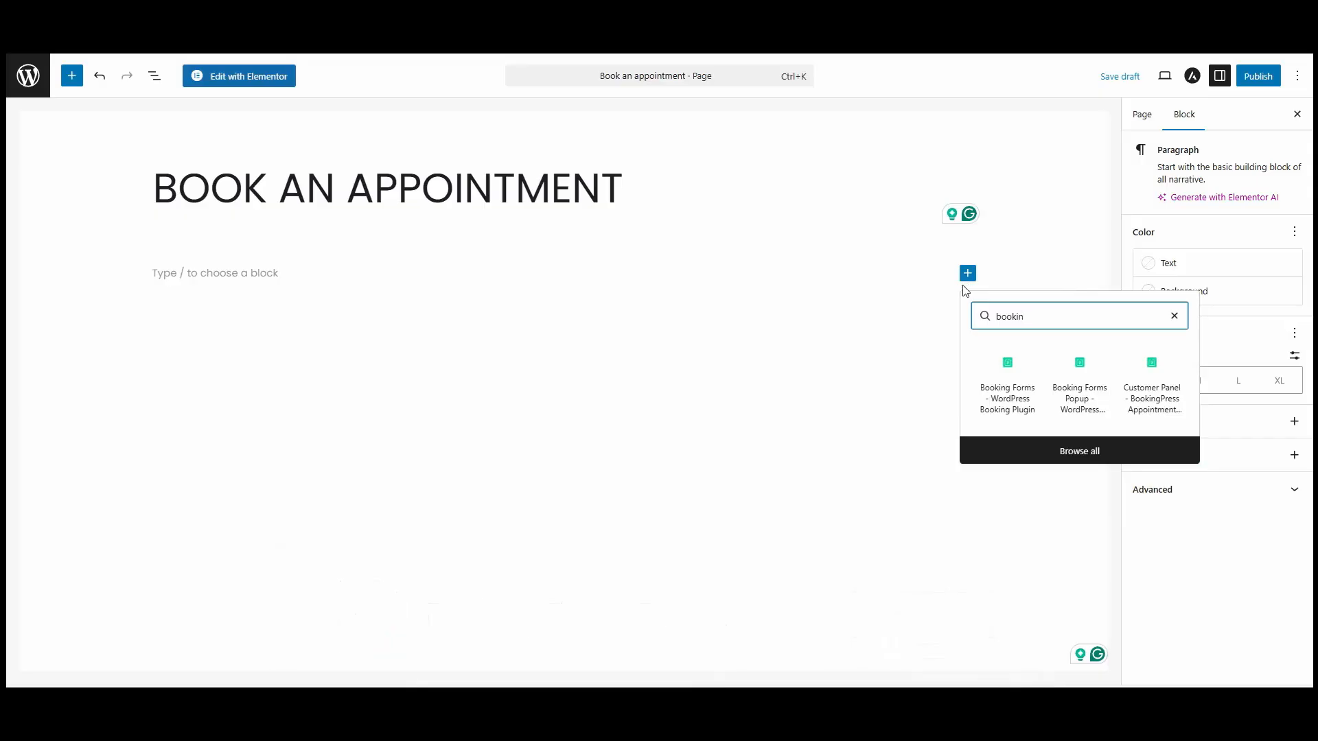
click(1006, 385)
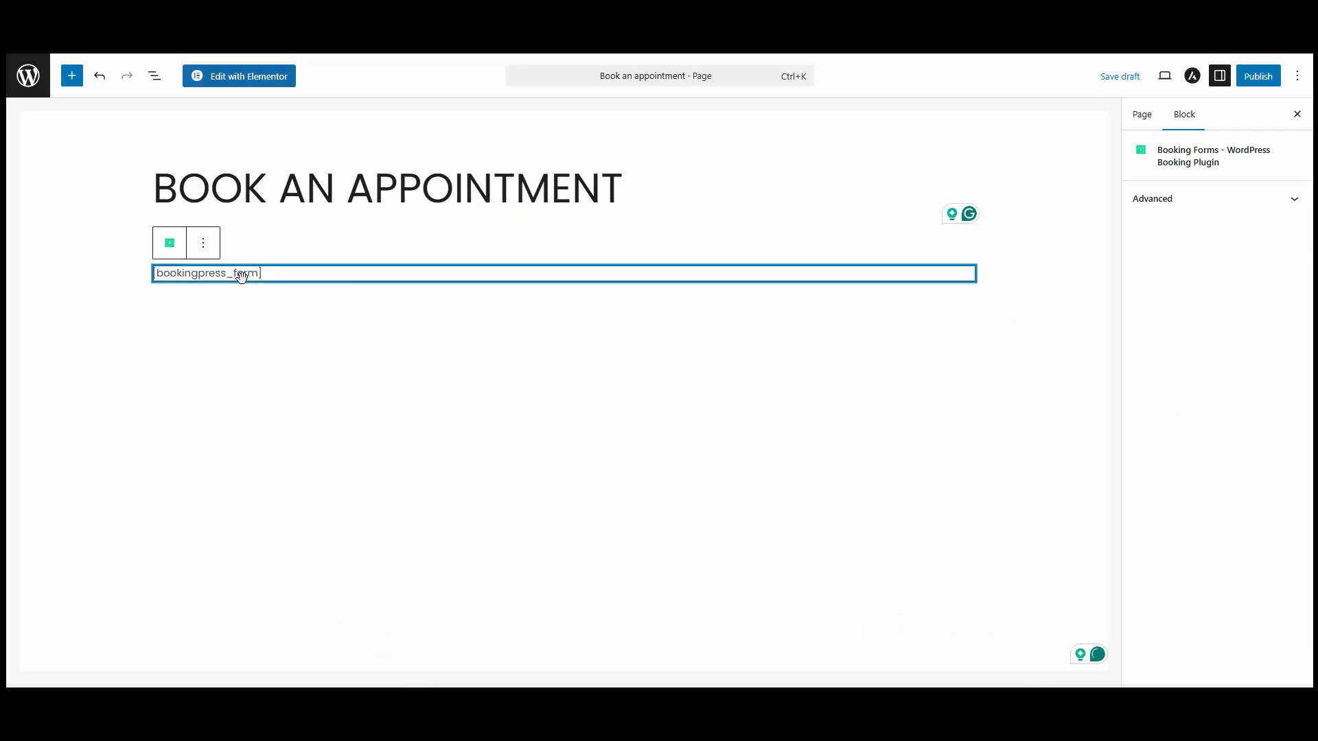
Step: Publish the booking page and open it for viewing
click(1259, 79)
click(1260, 81)
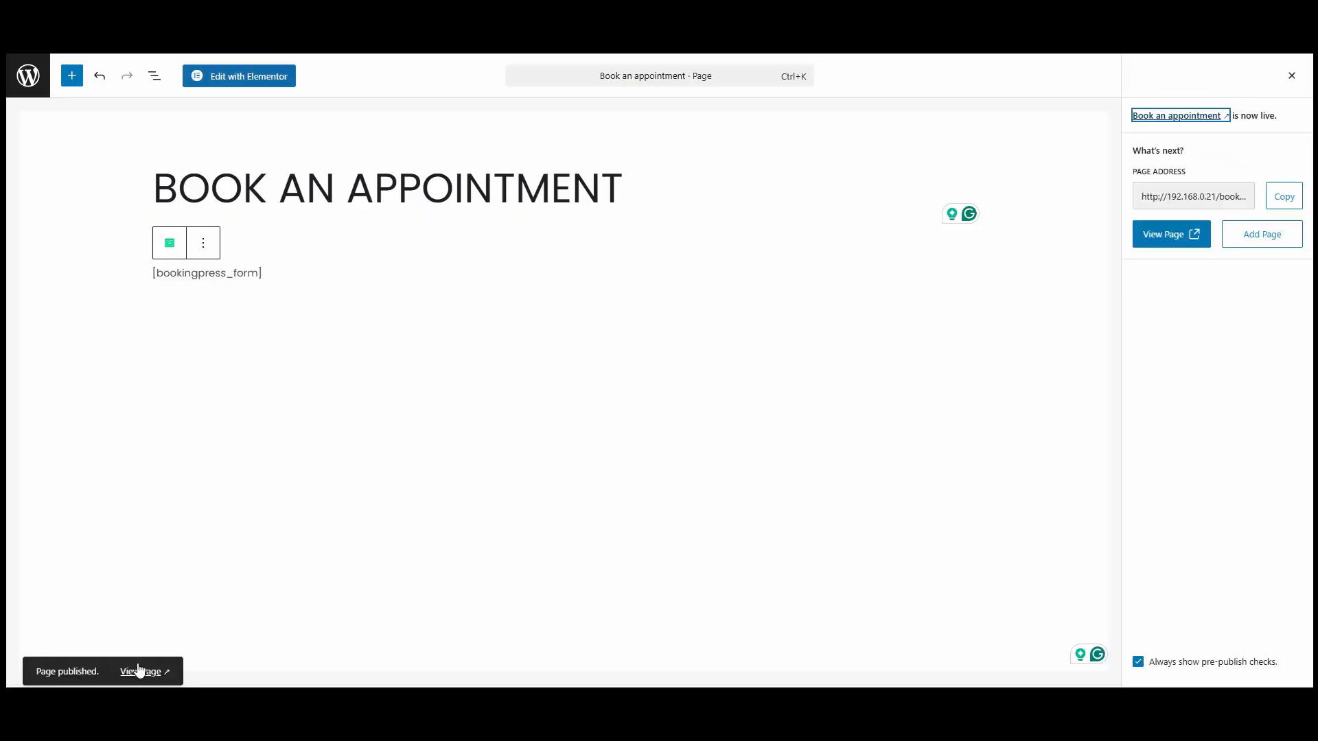
click(139, 670)
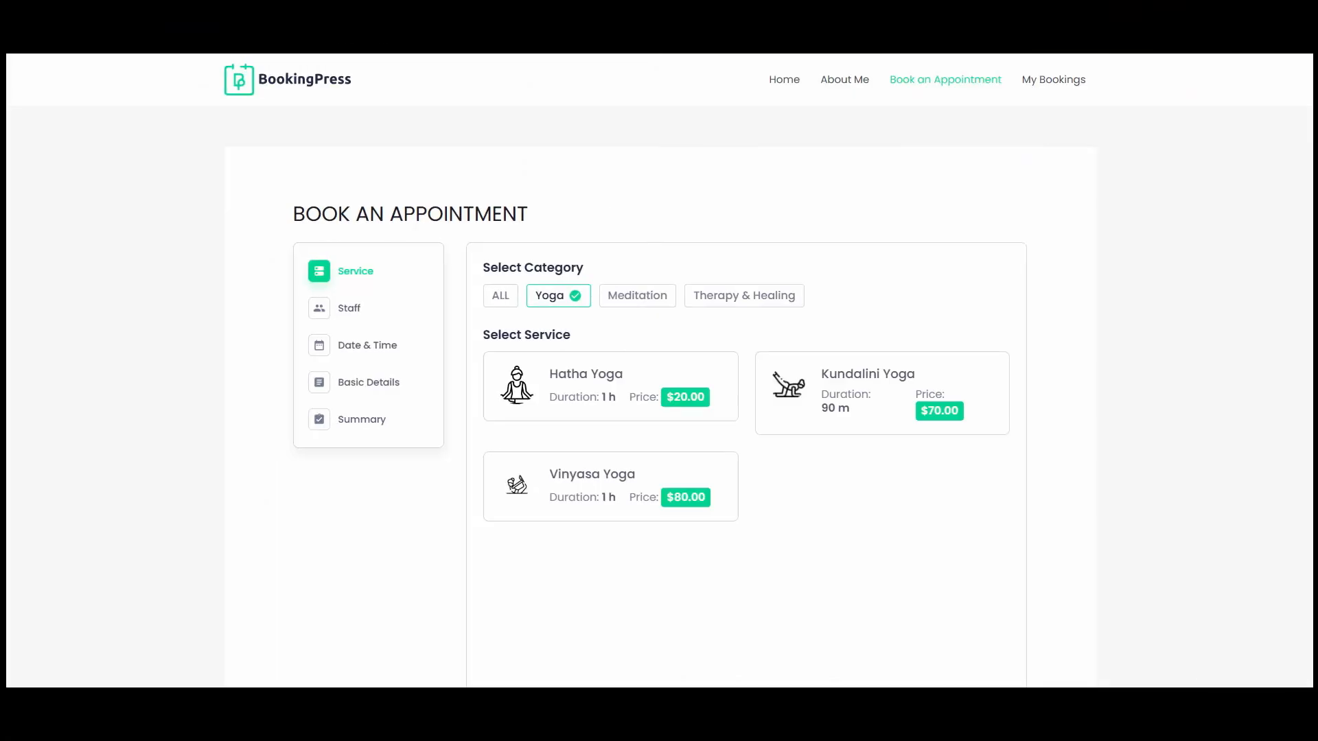
Step: On the booking form, choose the Therapy & Healing category, the Breathing Therapy service and the first staff member
scroll(549, 238, down, 1)
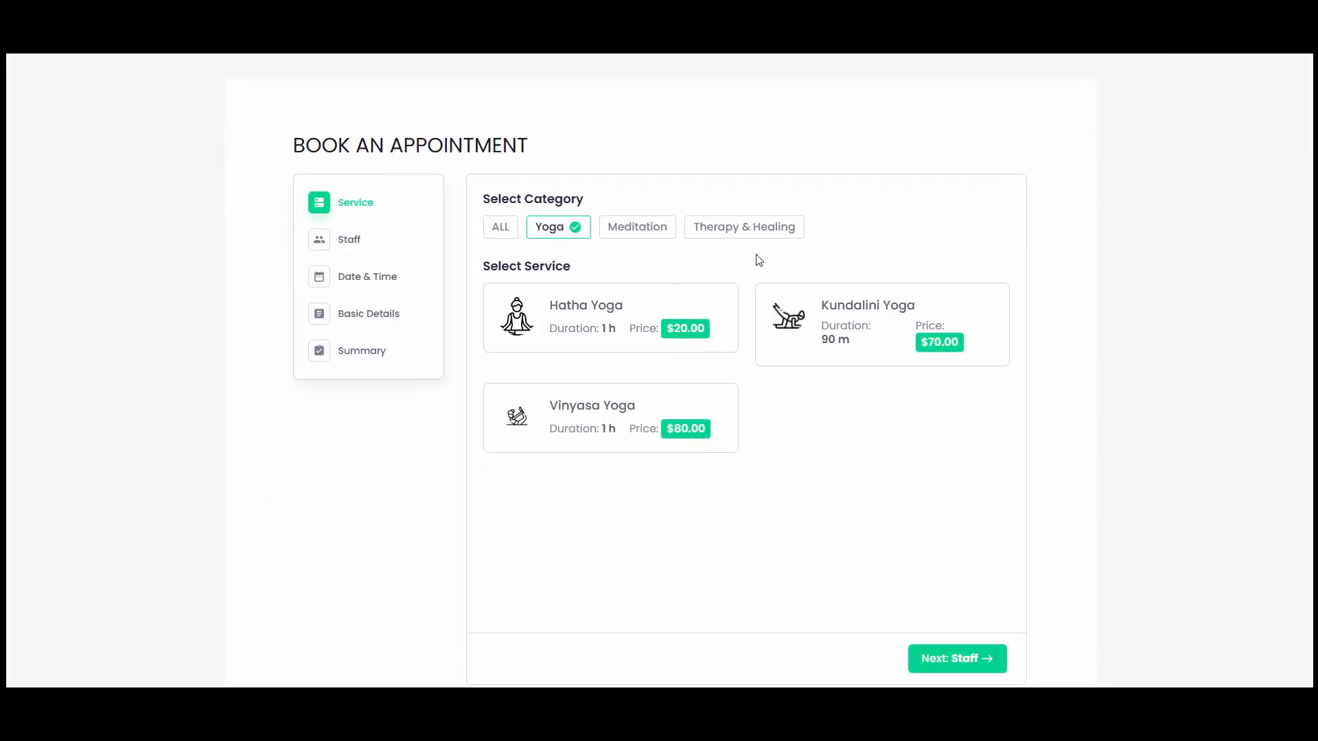
click(717, 235)
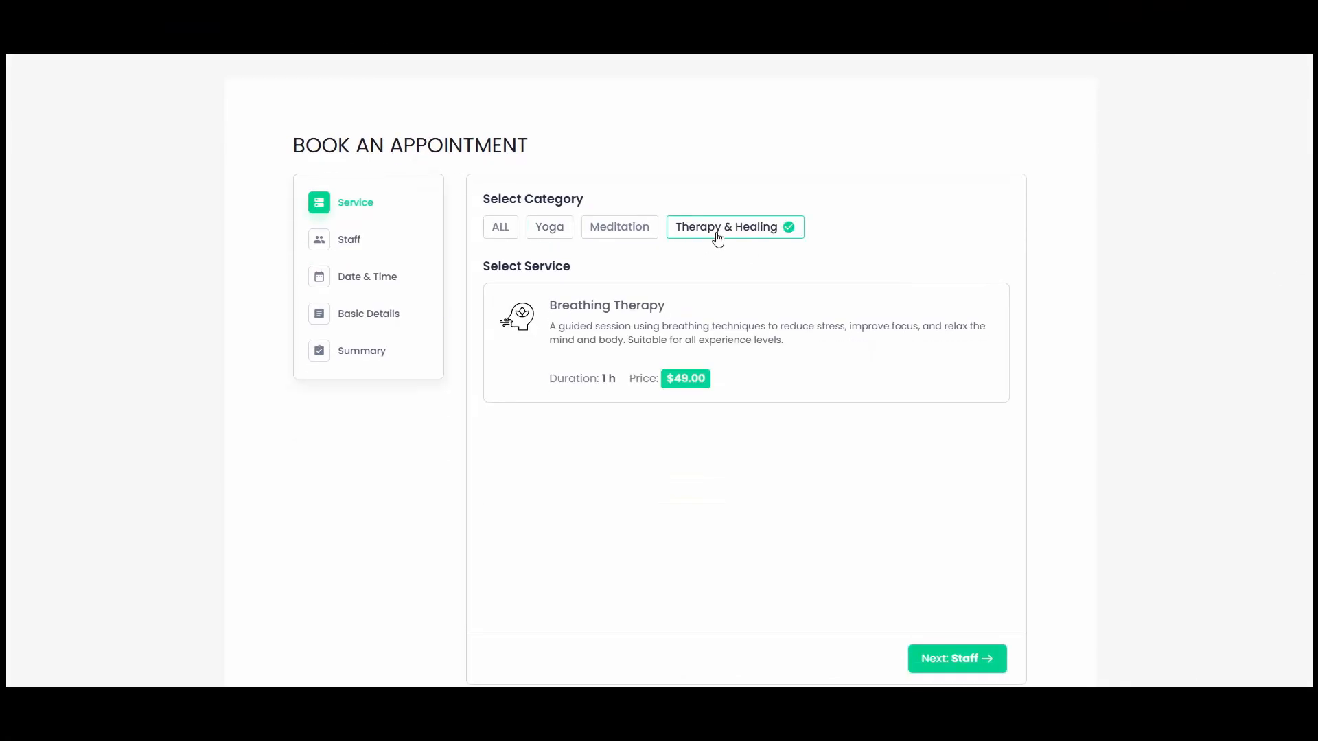
click(681, 334)
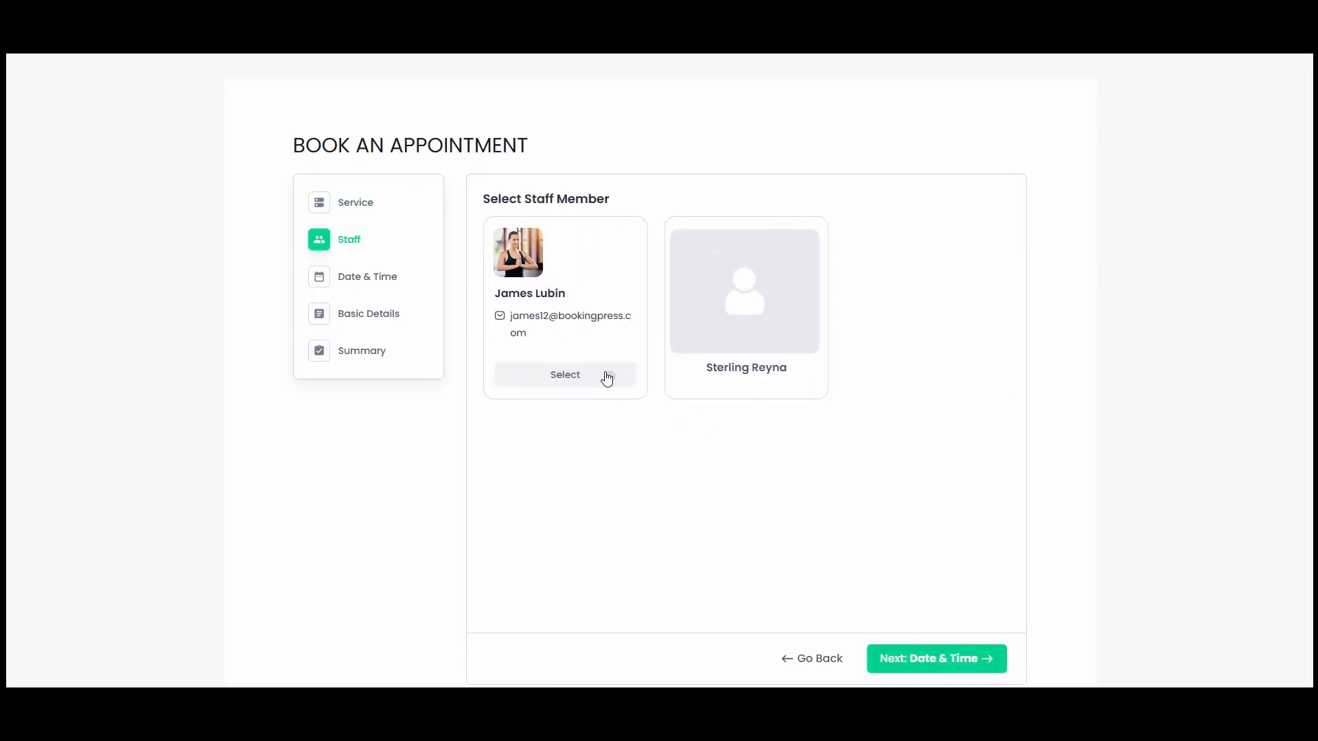
click(604, 374)
click(906, 659)
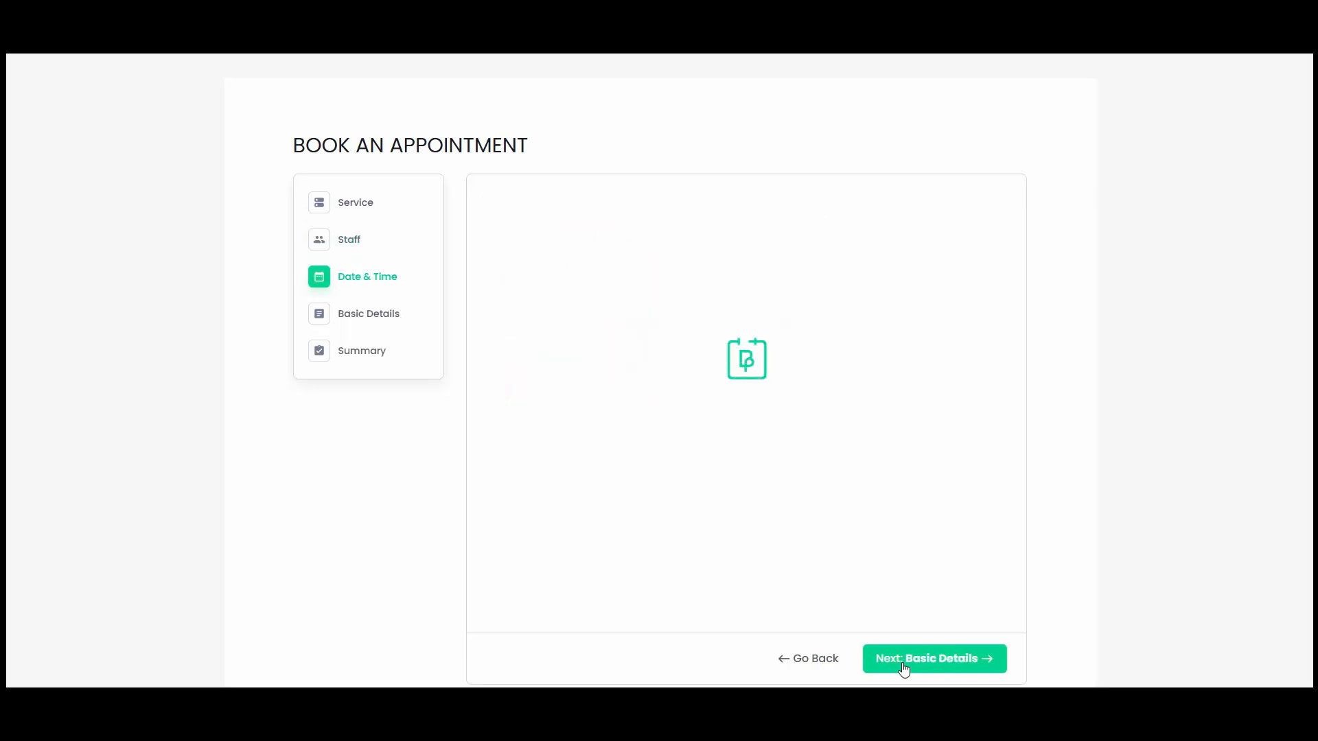
Step: Pick a time slot, agree to the terms and conditions, and continue to the booking summary
click(837, 352)
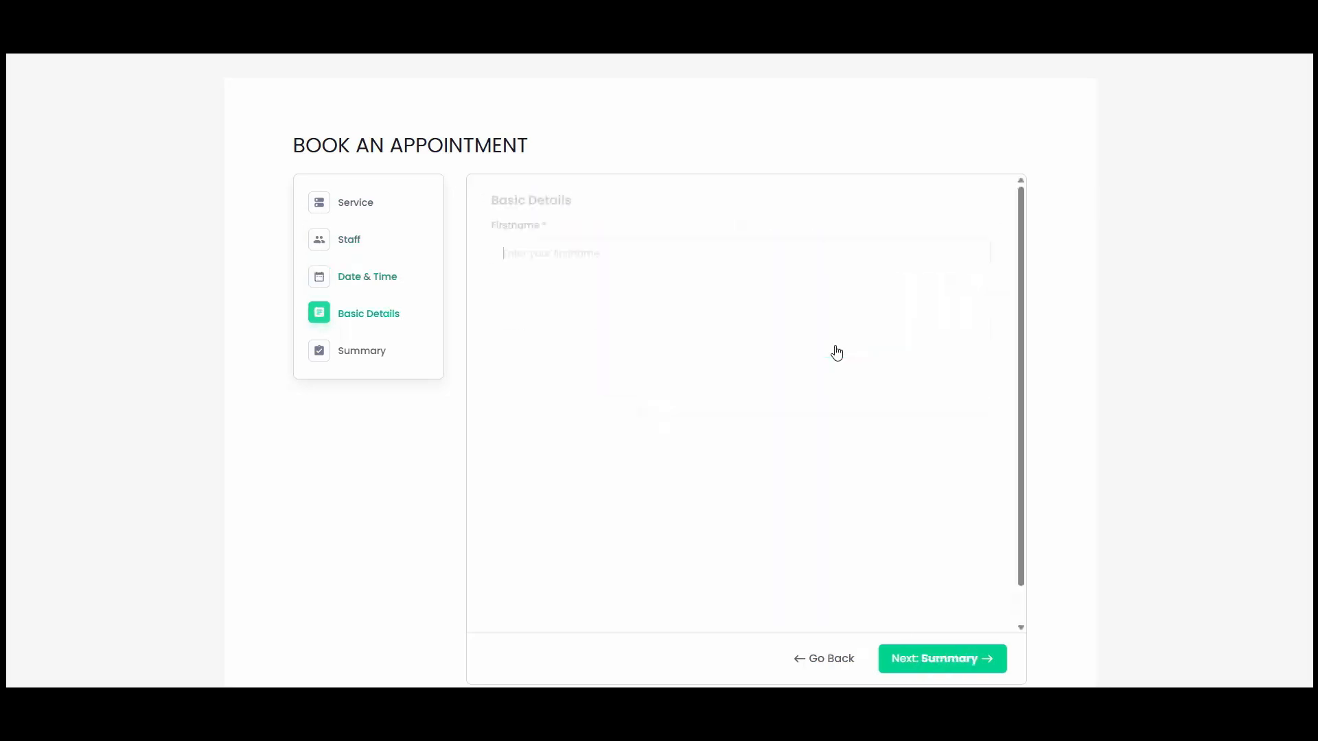
scroll(659, 467, down, 1)
scroll(604, 473, up, 1)
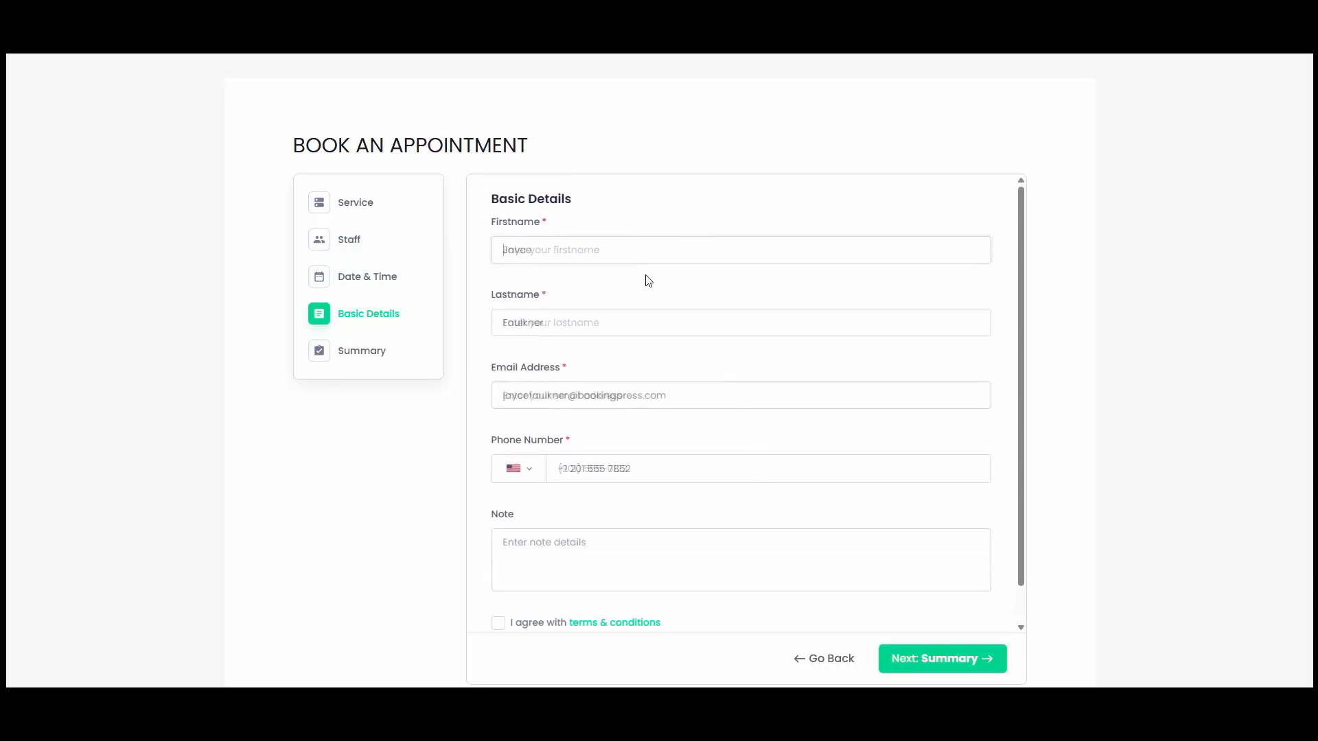
scroll(495, 576, down, 1)
click(517, 587)
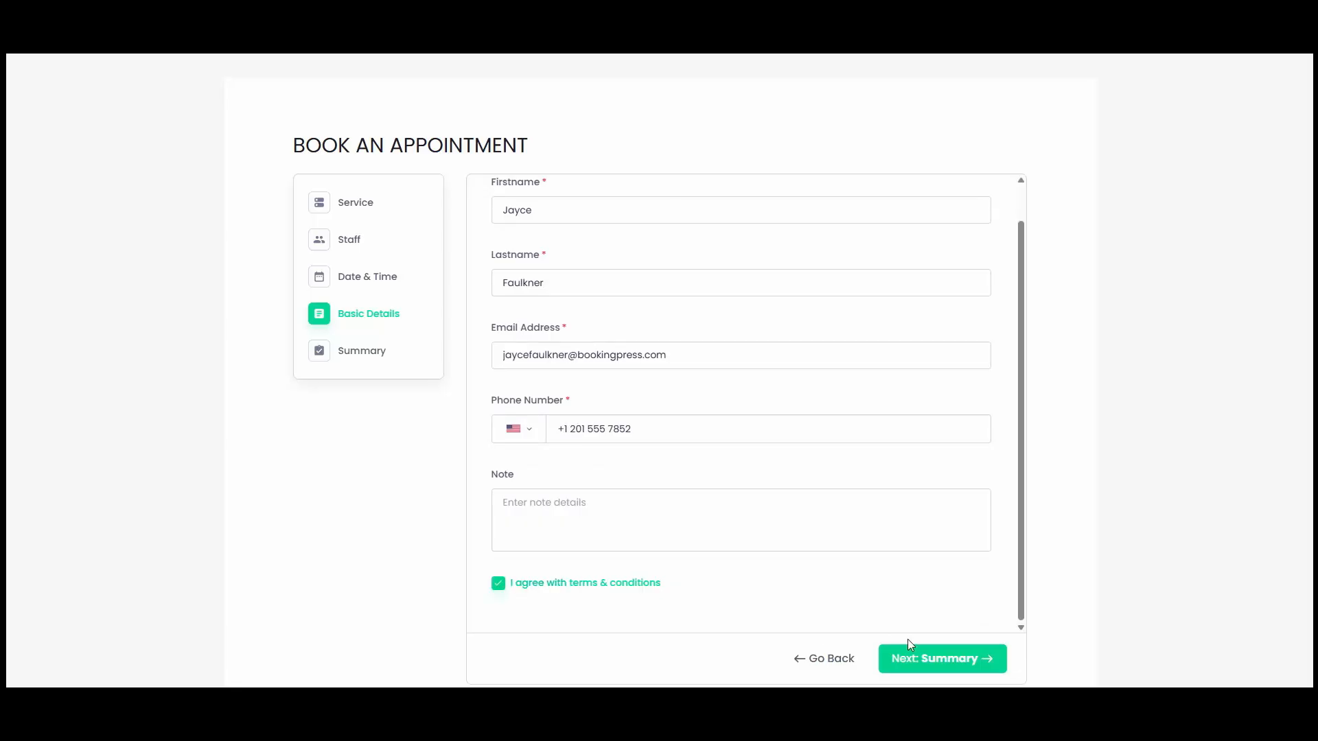
click(943, 657)
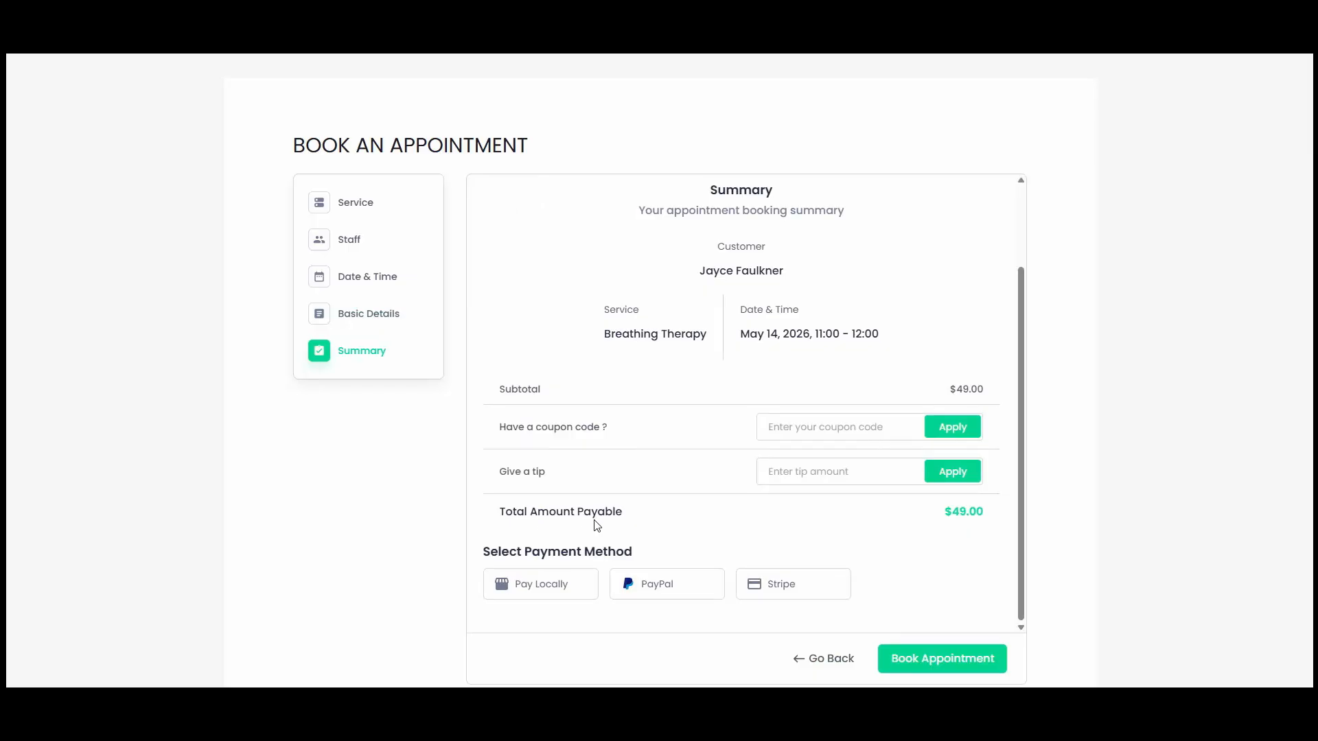
Step: Choose Pay Locally as the payment method and book the appointment
click(543, 595)
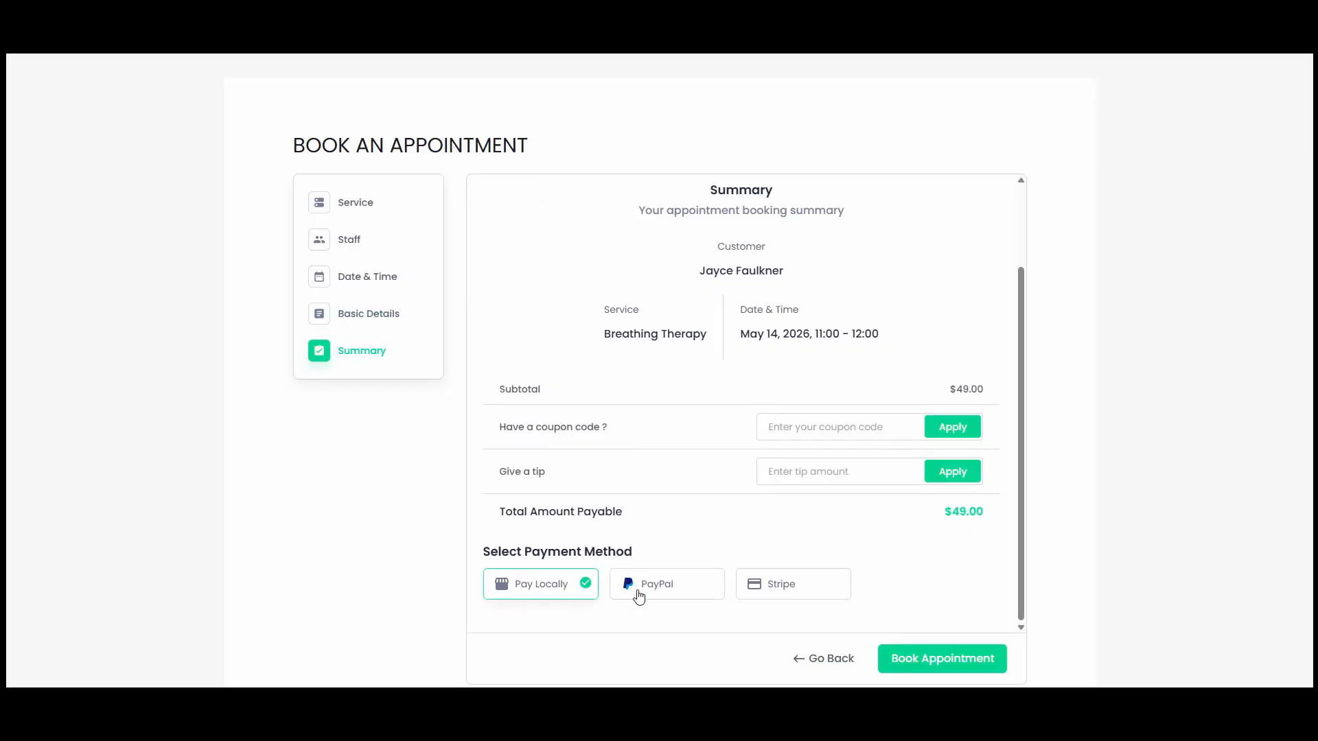
click(973, 668)
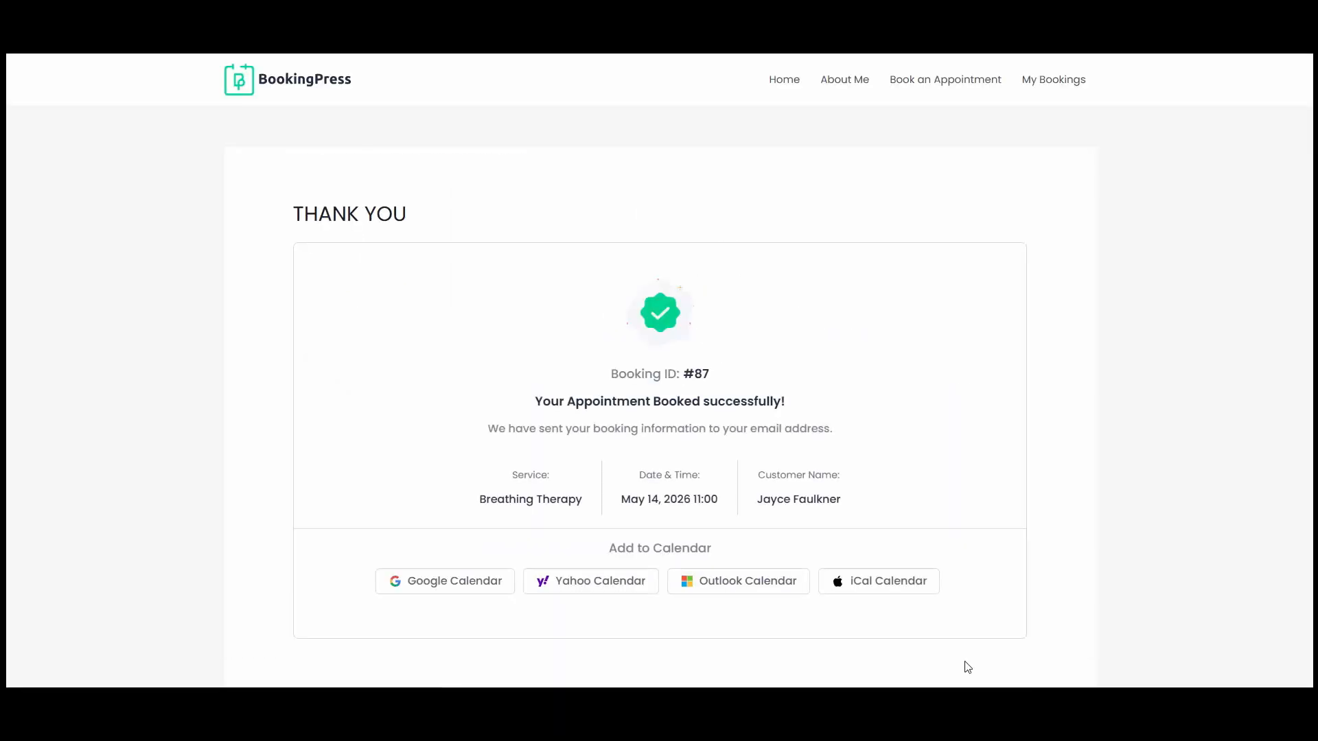
Step: Open the BookingPress appointments list and expand the details of the new Breathing Therapy booking
scroll(910, 545, down, 1)
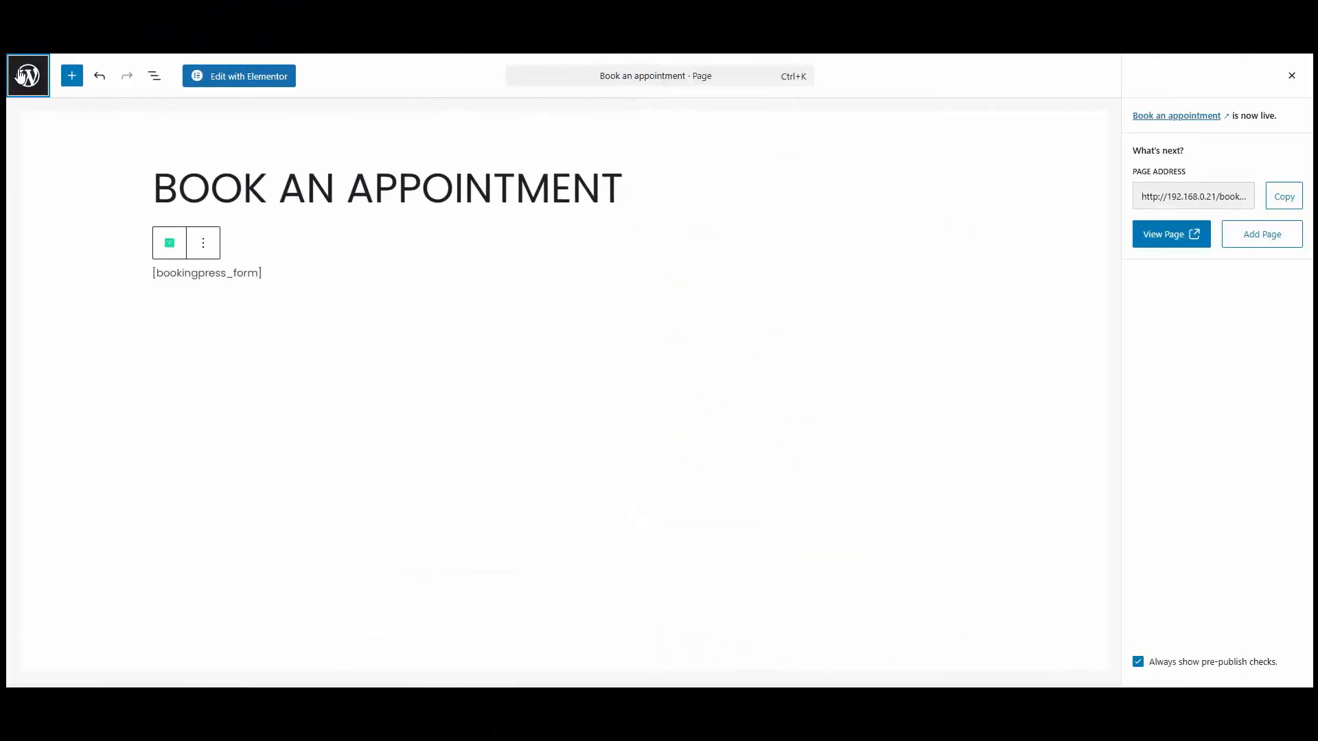
click(25, 76)
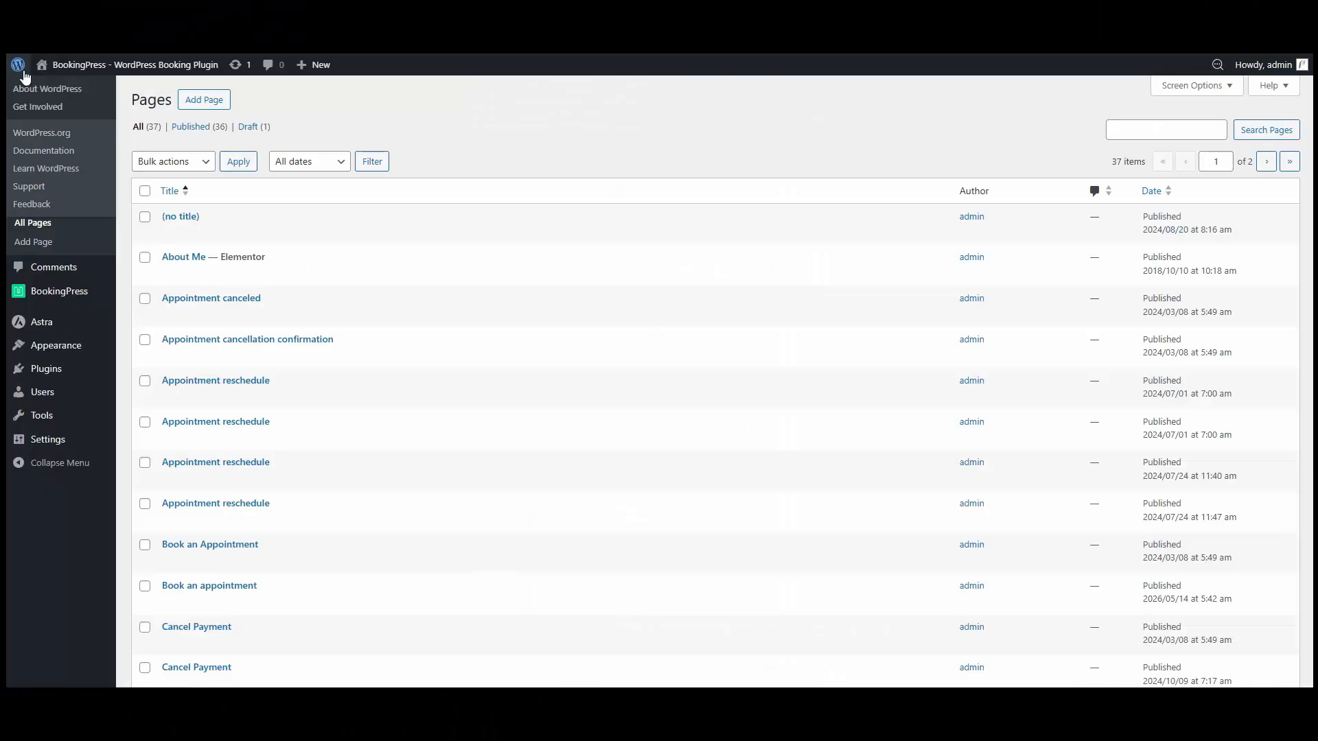
mouse_move(60, 294)
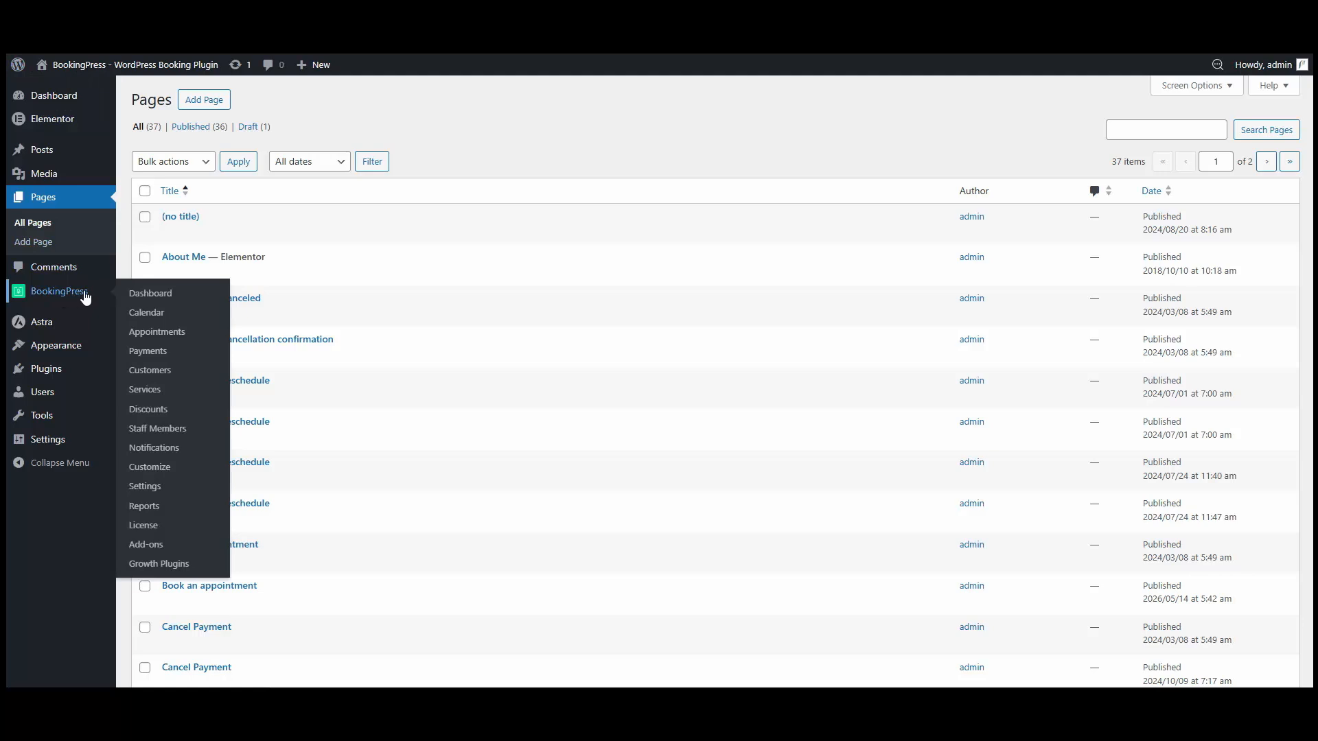
click(161, 334)
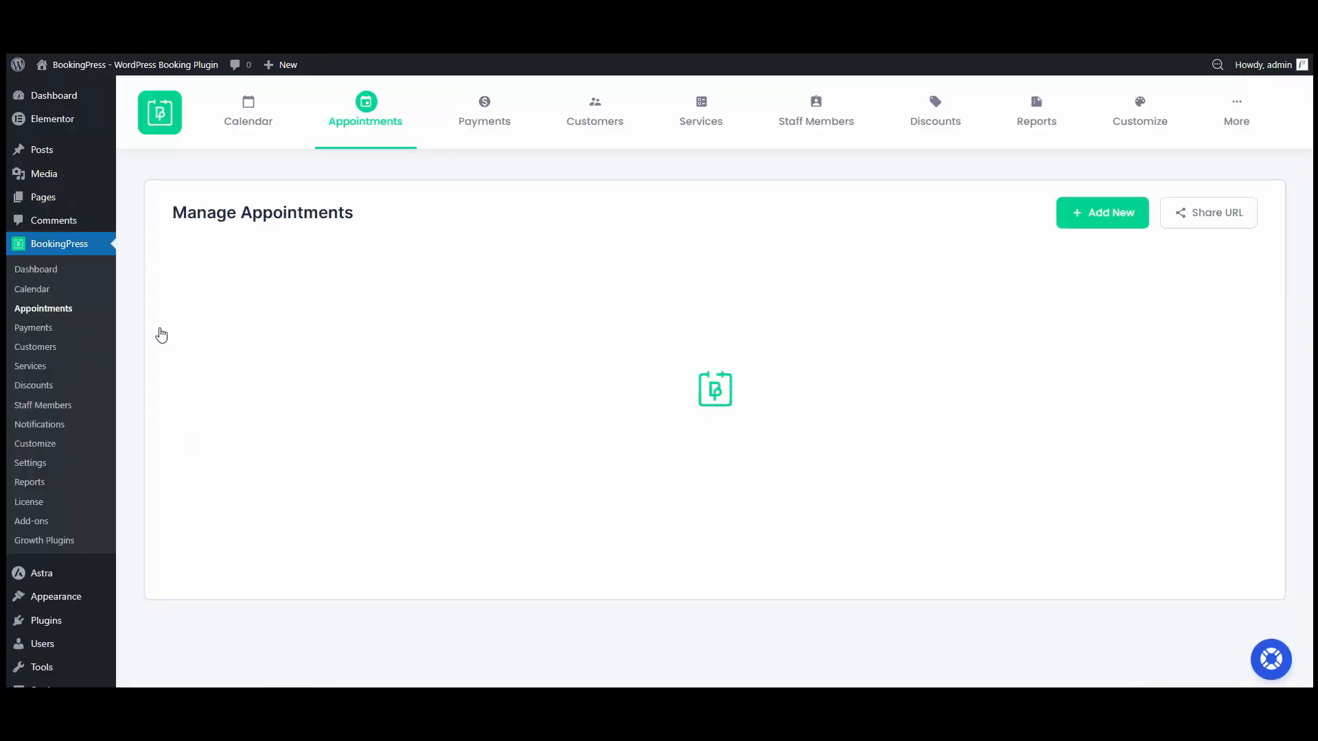
scroll(206, 312, down, 2)
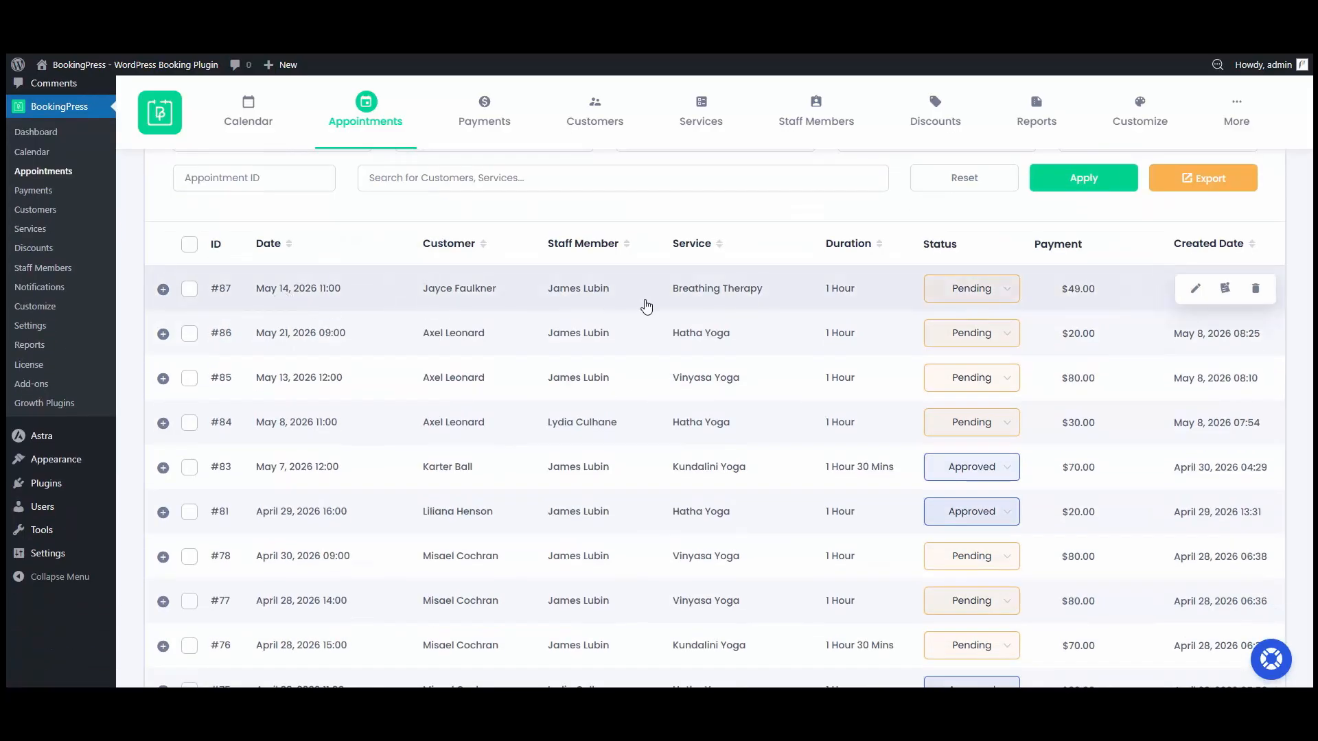
click(596, 302)
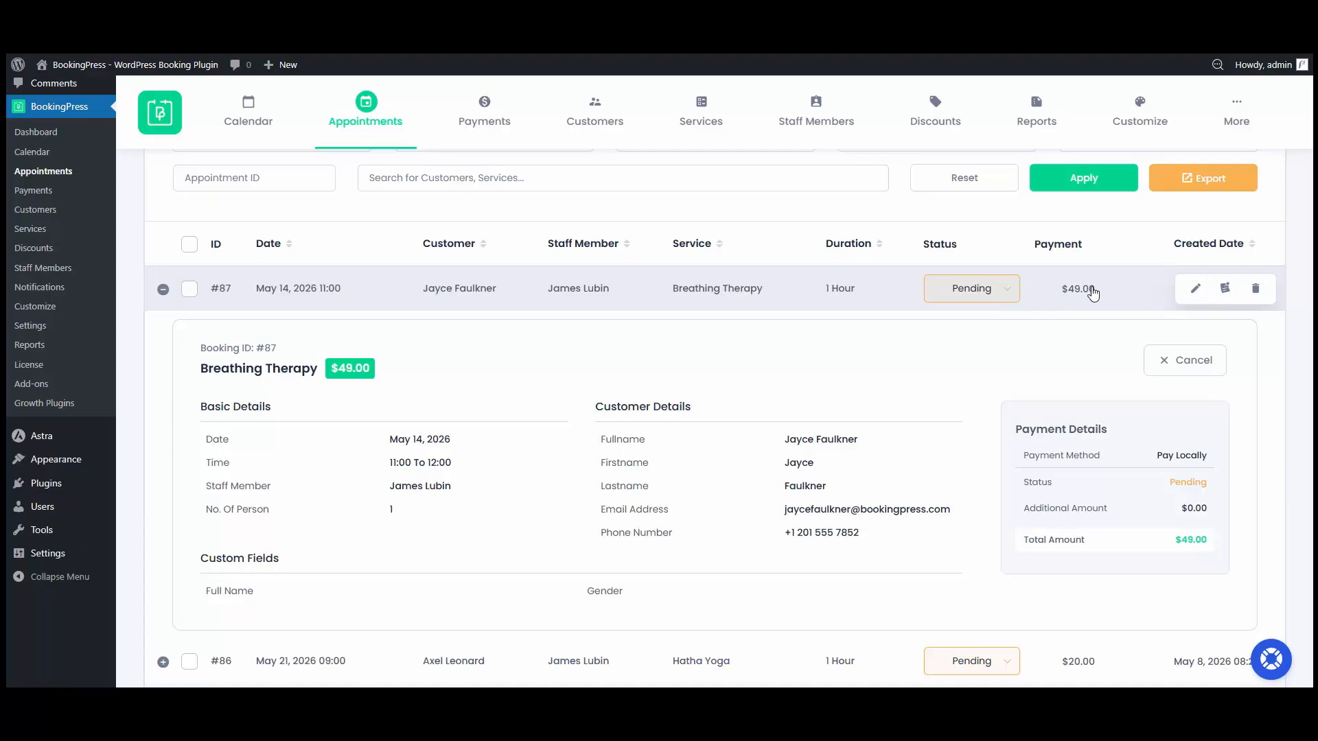